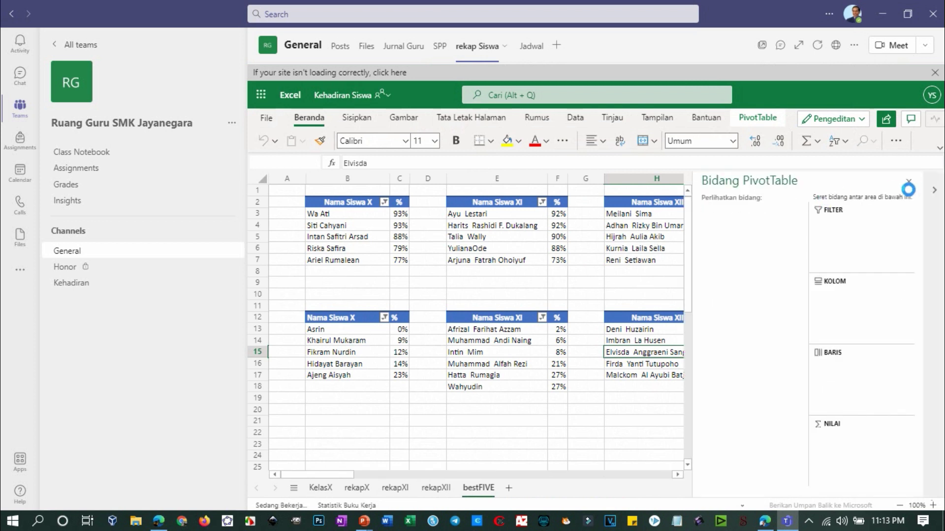
# - Close the PivotTable field pane, then examine the subject attendance percentages on the rekapX sheet, including the Matematika formula
pyautogui.click(908, 181)
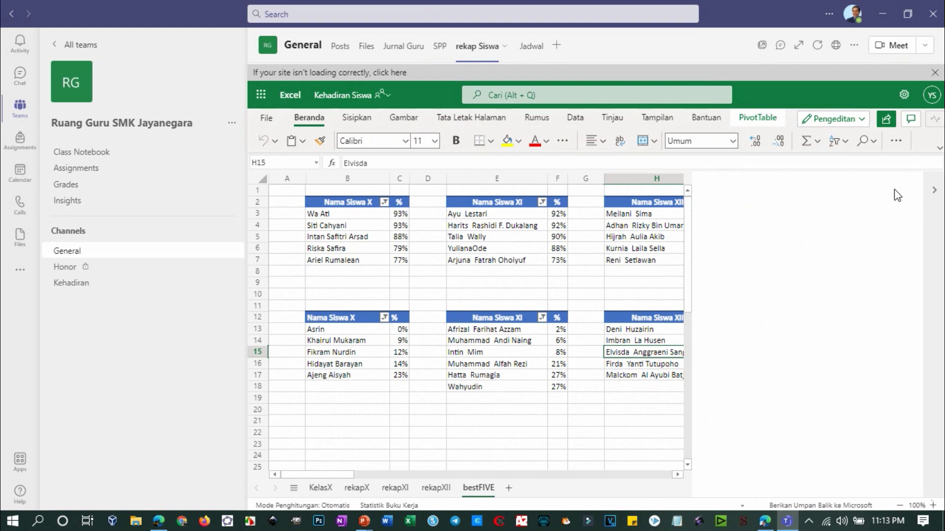
pyautogui.click(912, 186)
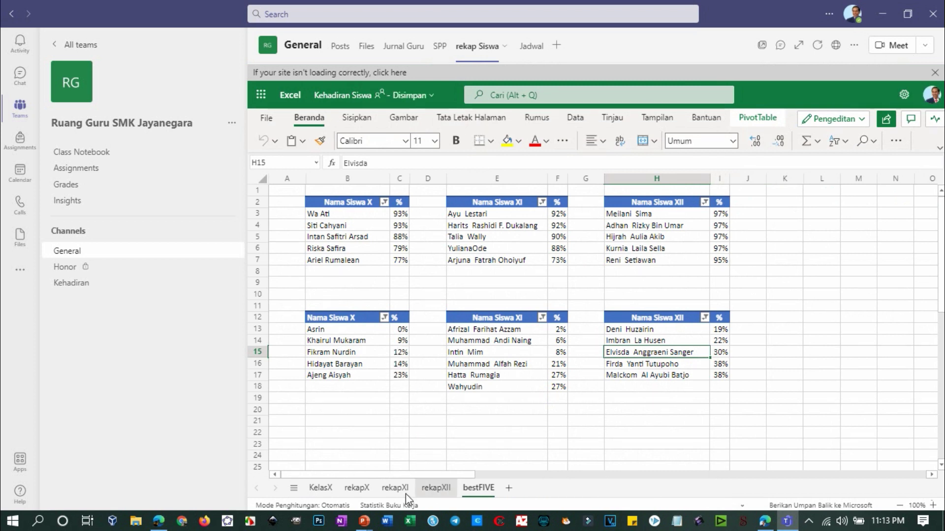
pyautogui.click(356, 489)
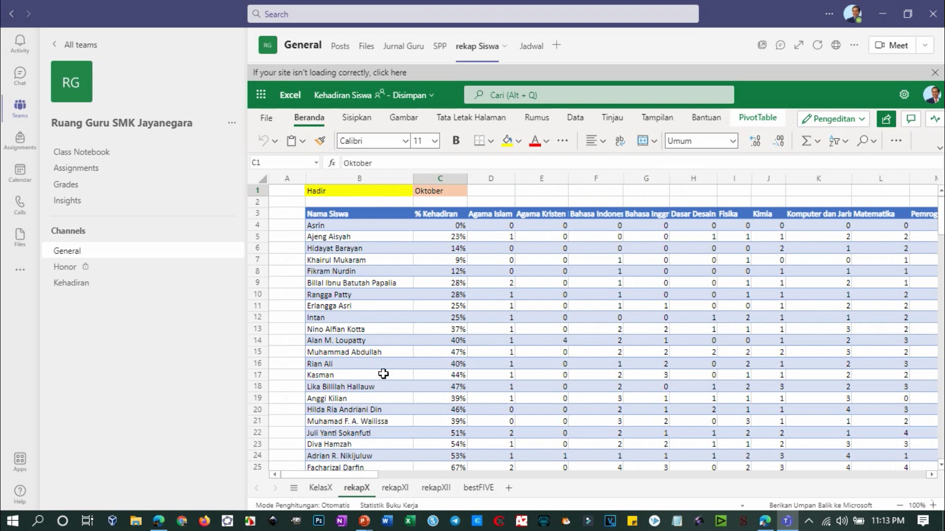
pyautogui.scroll(-10, 481, 268)
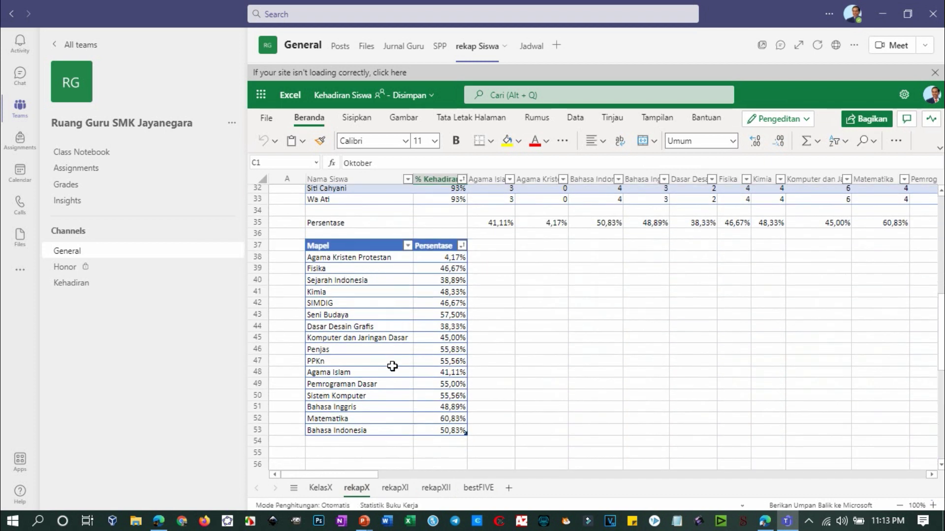
pyautogui.click(355, 419)
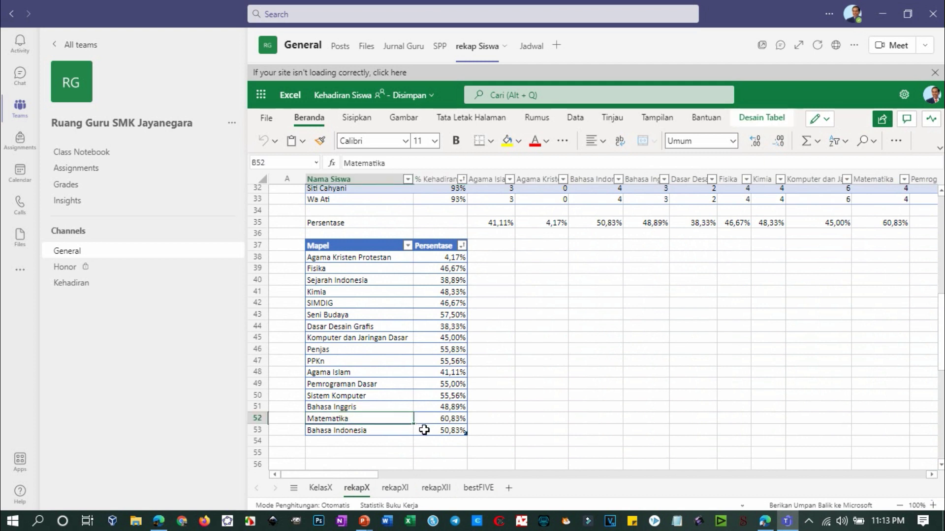
pyautogui.click(440, 419)
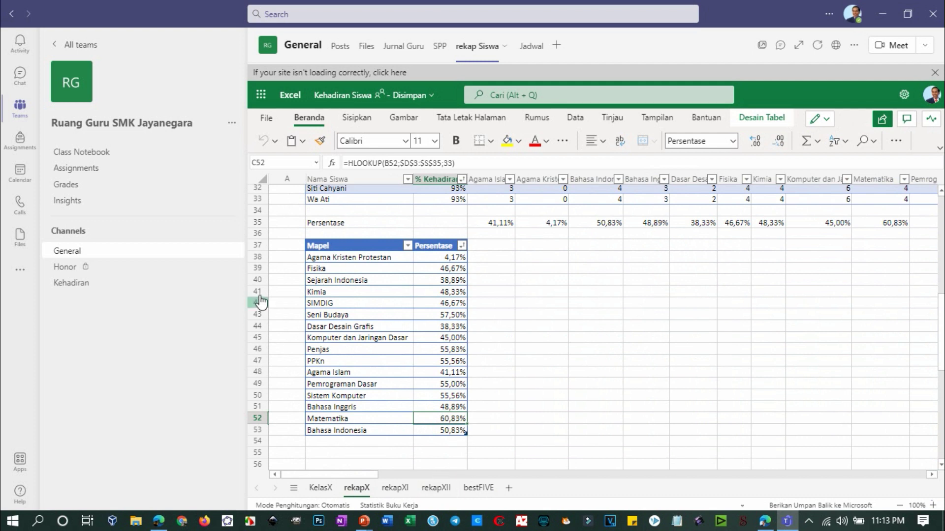
# - View the Honor workbook in the Honor channel and return to the General channel
pyautogui.click(92, 268)
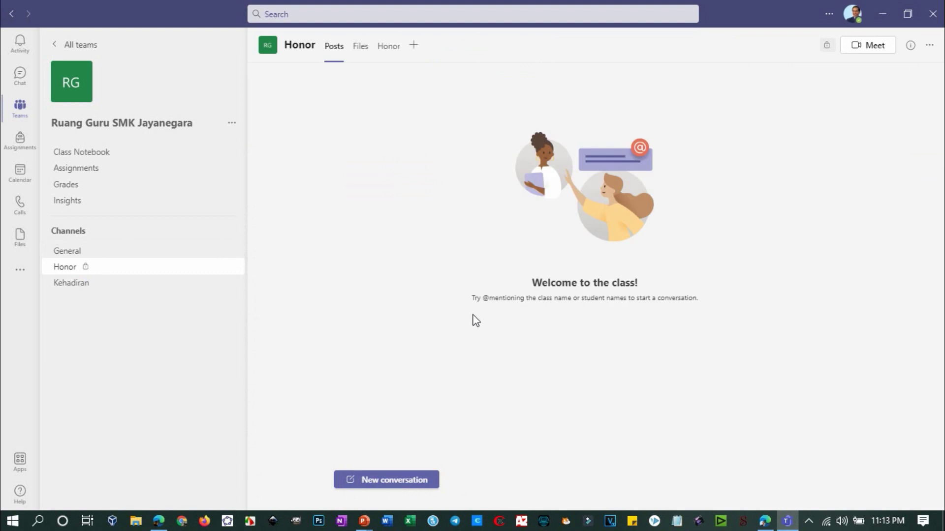
pyautogui.click(392, 54)
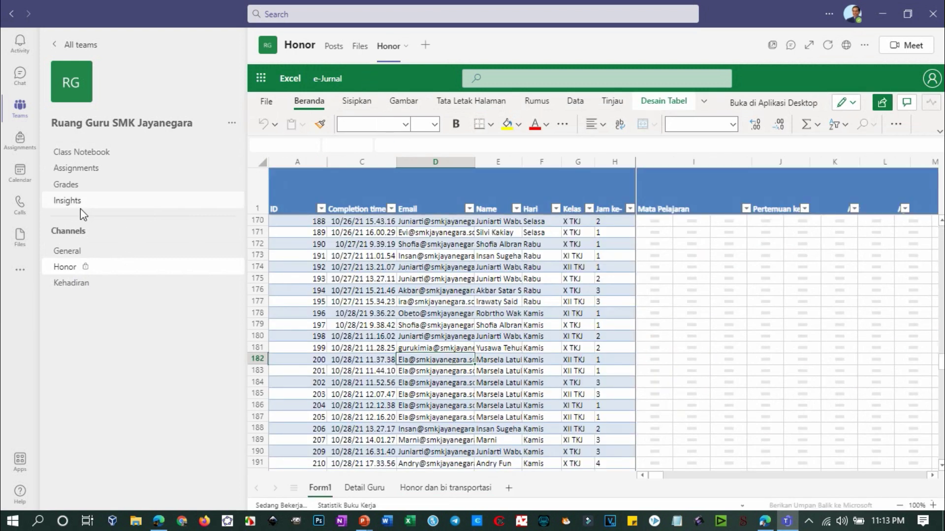
pyautogui.click(74, 253)
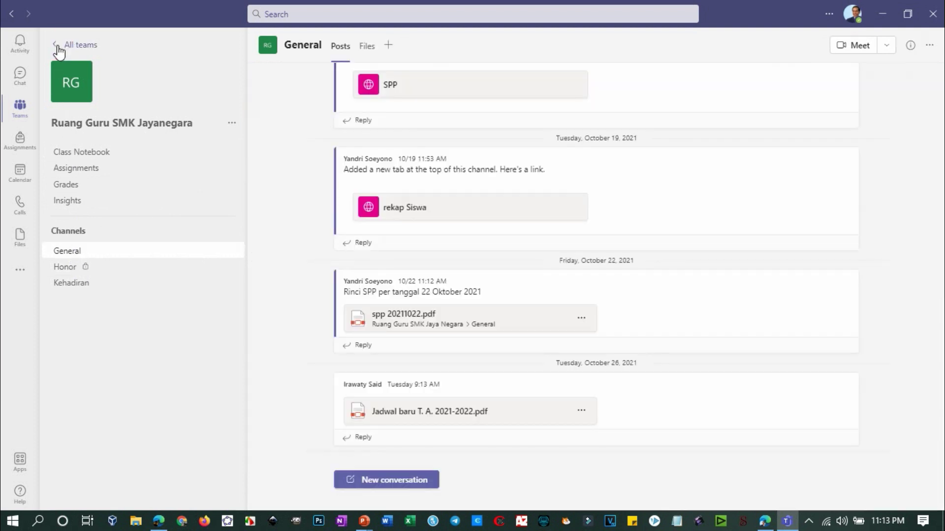
# - Open the Jurnal form in the General channel of the Fisika Kls X team
pyautogui.click(59, 51)
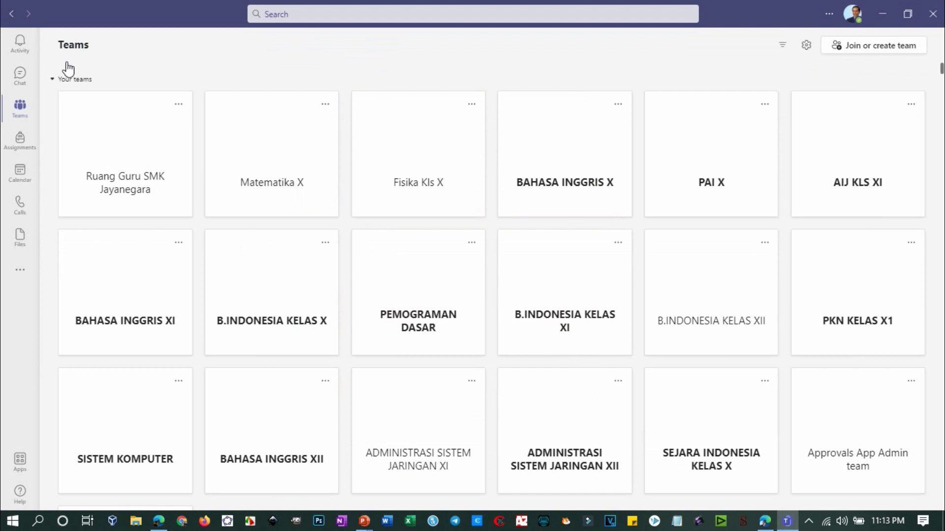
pyautogui.click(424, 153)
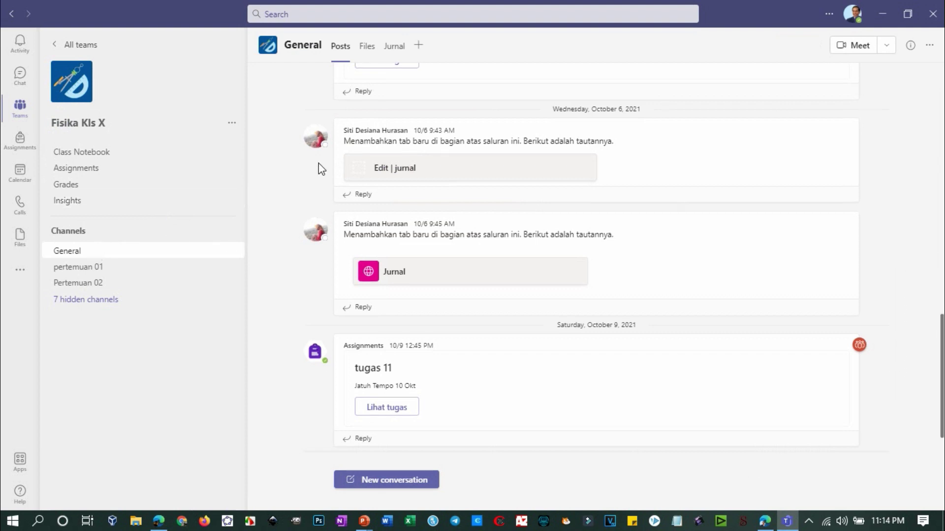
pyautogui.click(394, 46)
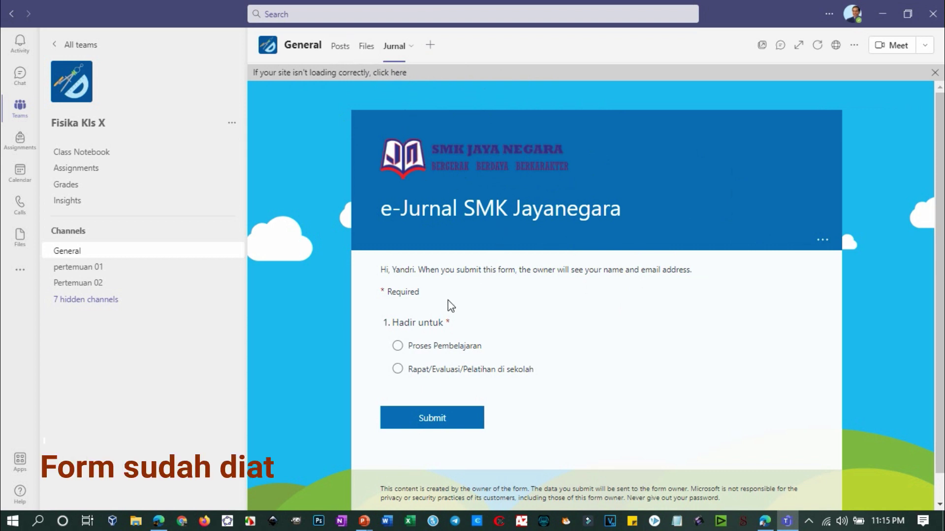
# - Answer the e-Jurnal question Hadir untuk with Proses Pembelajaran and set Jam ke- to 1
pyautogui.scroll(-1, 552, 281)
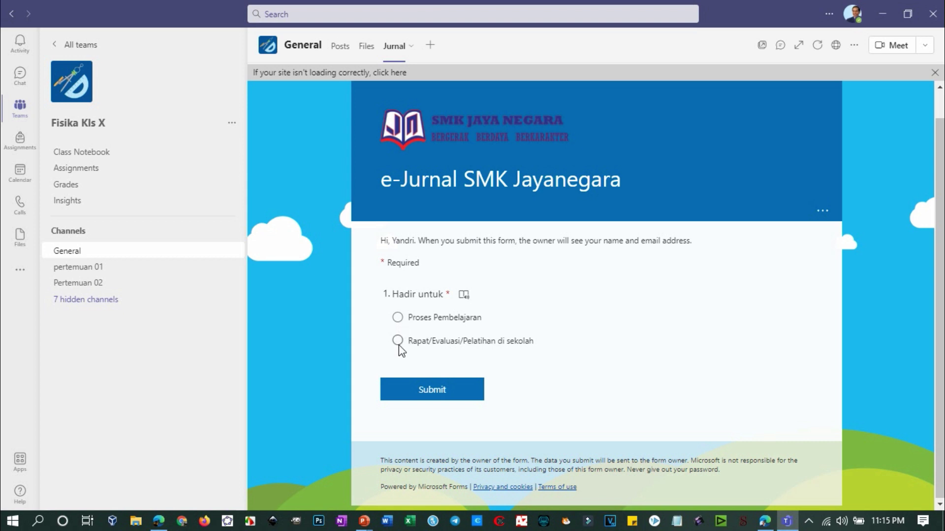
pyautogui.click(397, 318)
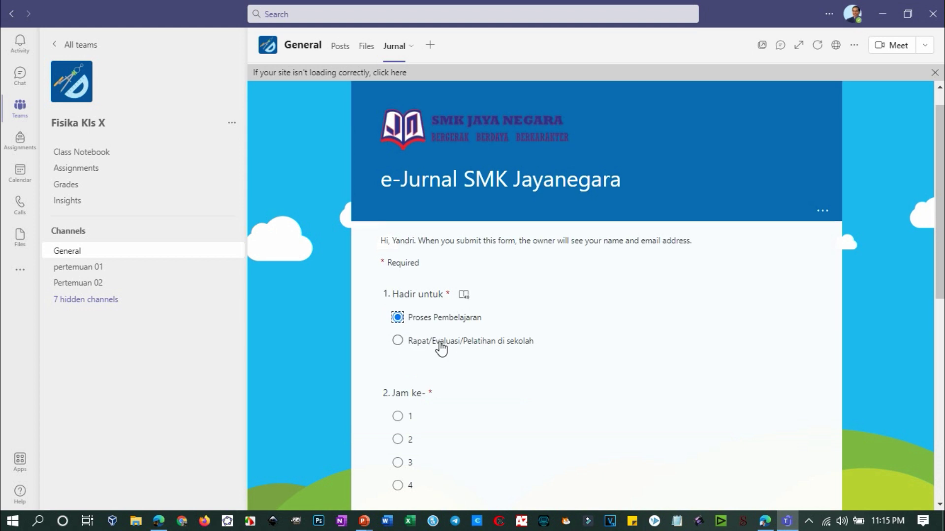
pyautogui.scroll(-3, 427, 327)
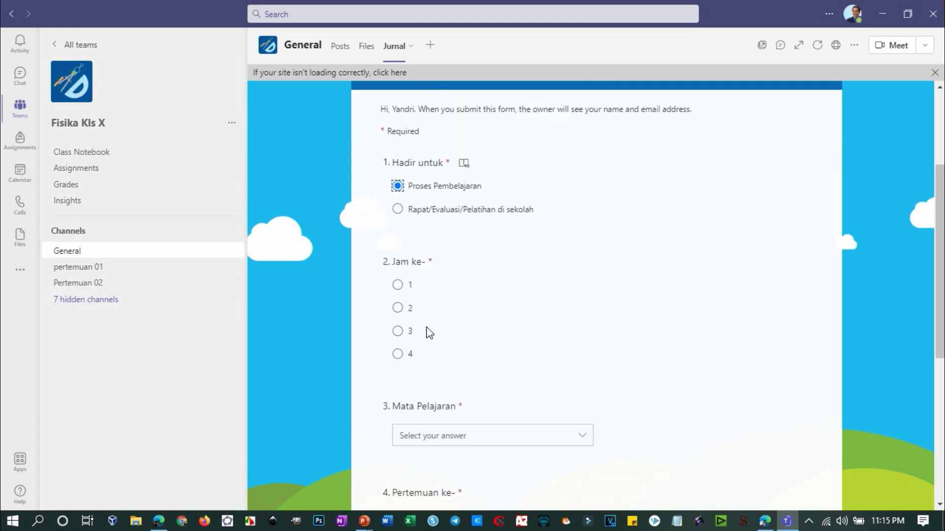
pyautogui.click(397, 279)
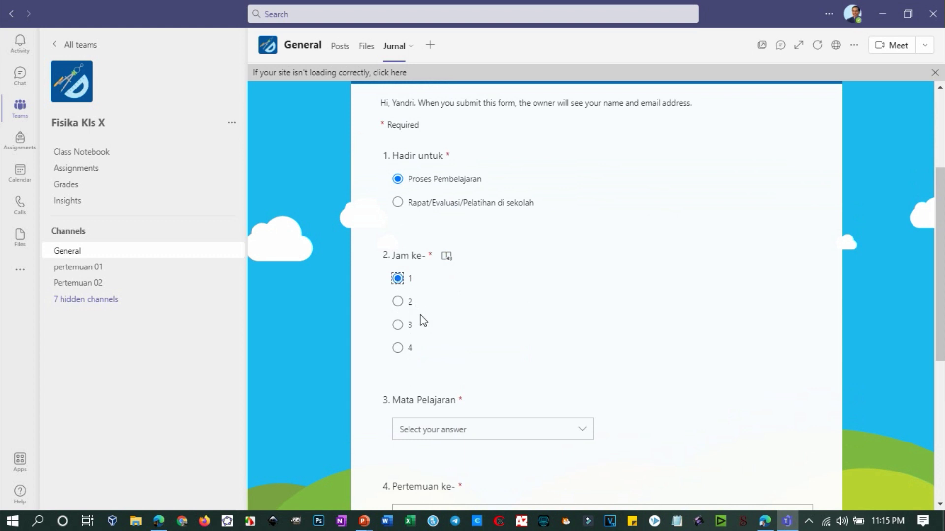
# - Set Mata Pelajaran to Fisika and enter 4 for Pertemuan ke-
pyautogui.scroll(-3, 470, 367)
pyautogui.click(481, 292)
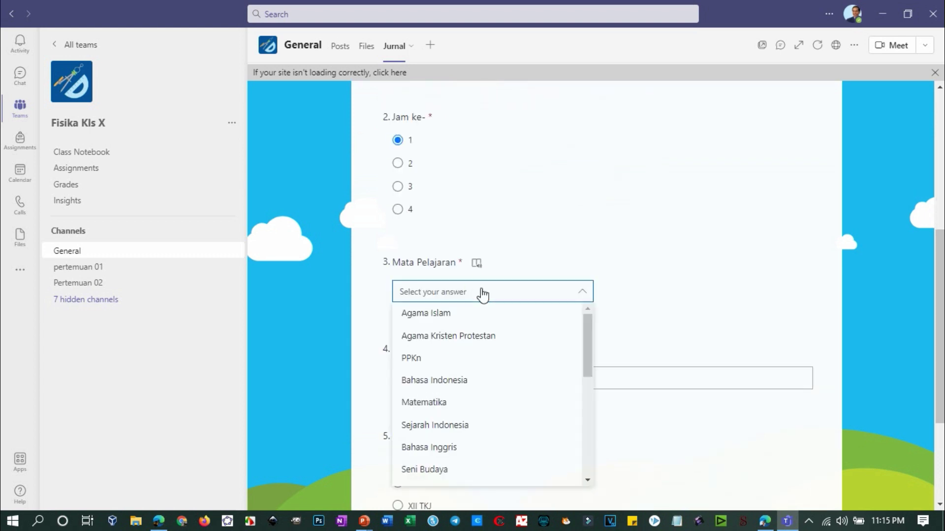
pyautogui.scroll(-2, 460, 383)
pyautogui.click(437, 420)
pyautogui.click(442, 382)
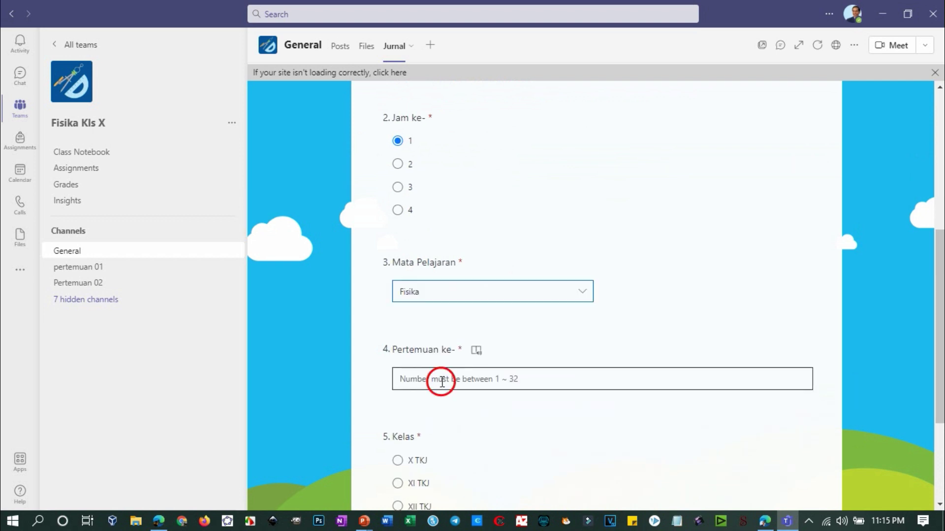
pyautogui.write('4')
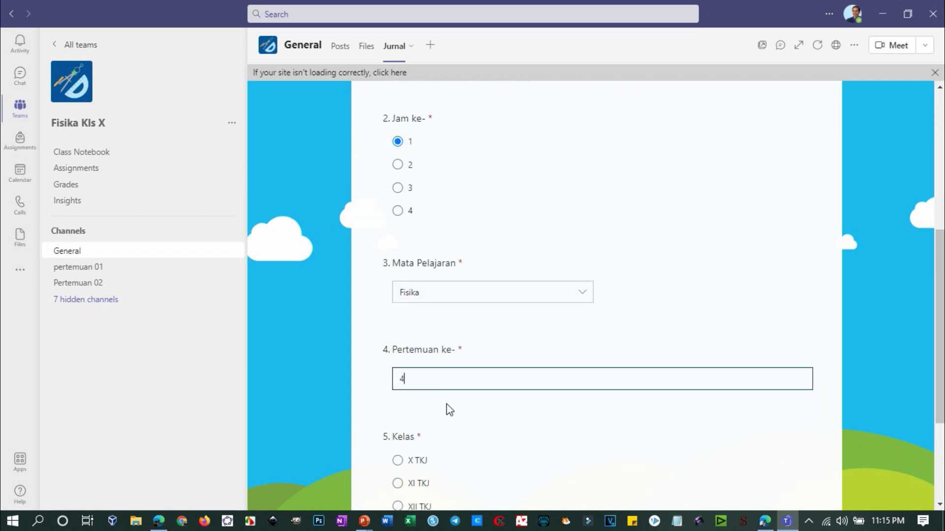
# - Choose XI TKJ as the answer to the Kelas question
pyautogui.scroll(-3, 431, 437)
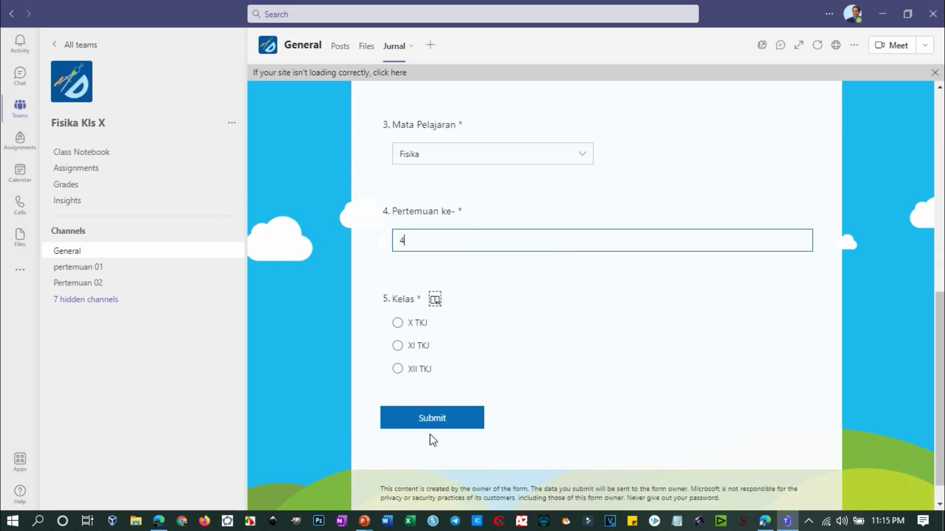
pyautogui.click(398, 346)
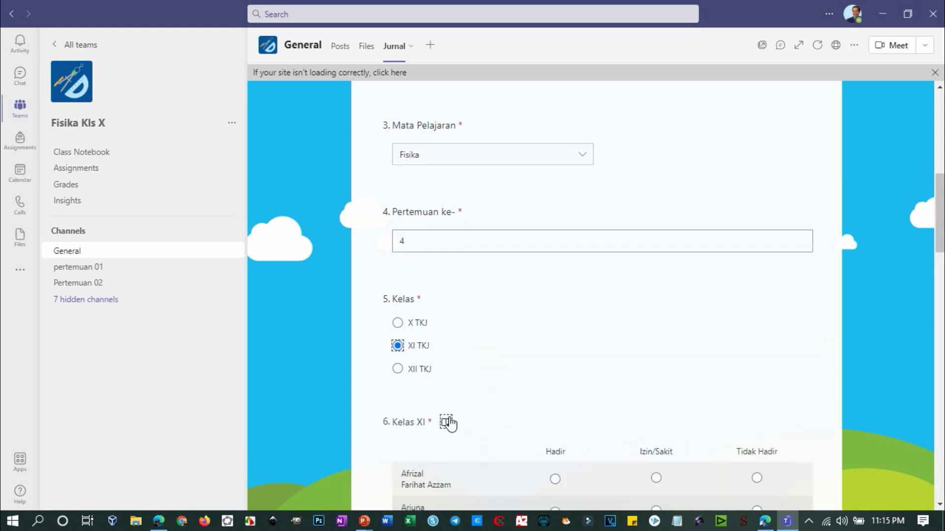
pyautogui.scroll(-2, 450, 409)
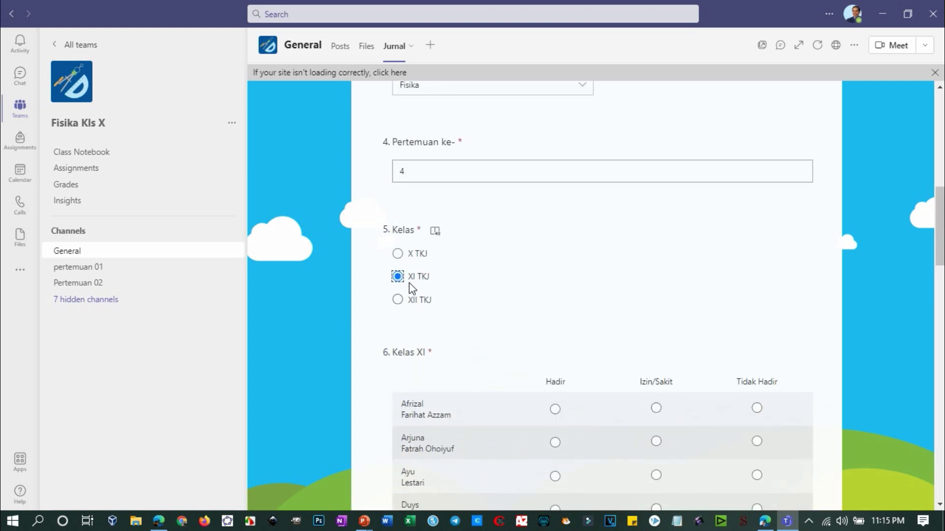
# - Mark the first two students in the Kelas XI attendance grid as Tidak Hadir and the third as Hadir
pyautogui.scroll(-3, 408, 281)
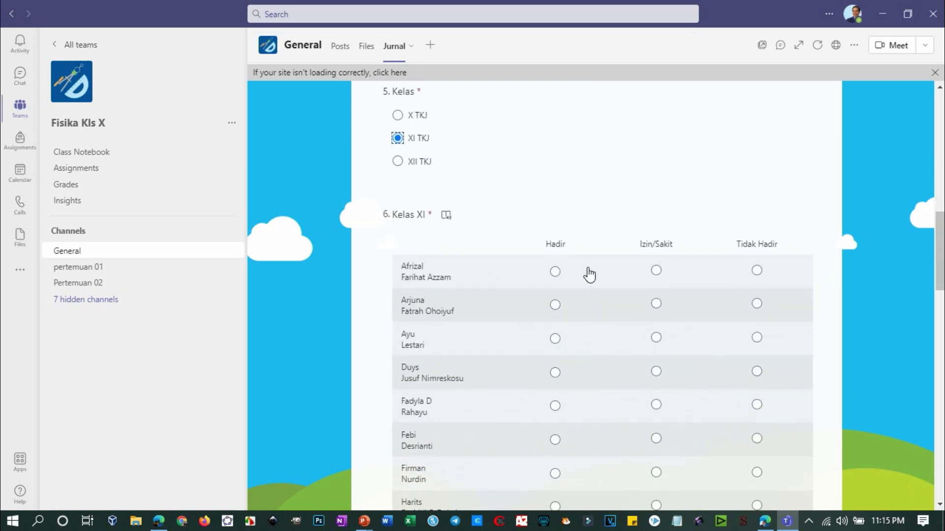
pyautogui.click(656, 270)
pyautogui.click(757, 271)
pyautogui.click(758, 303)
pyautogui.click(555, 339)
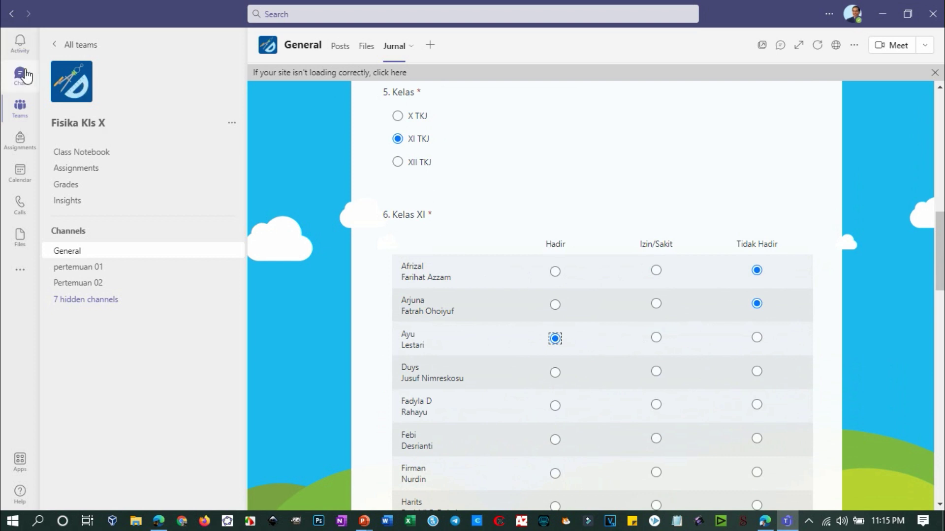
# - Pop the Jurnal form out into its own window and move that window aside
pyautogui.click(763, 50)
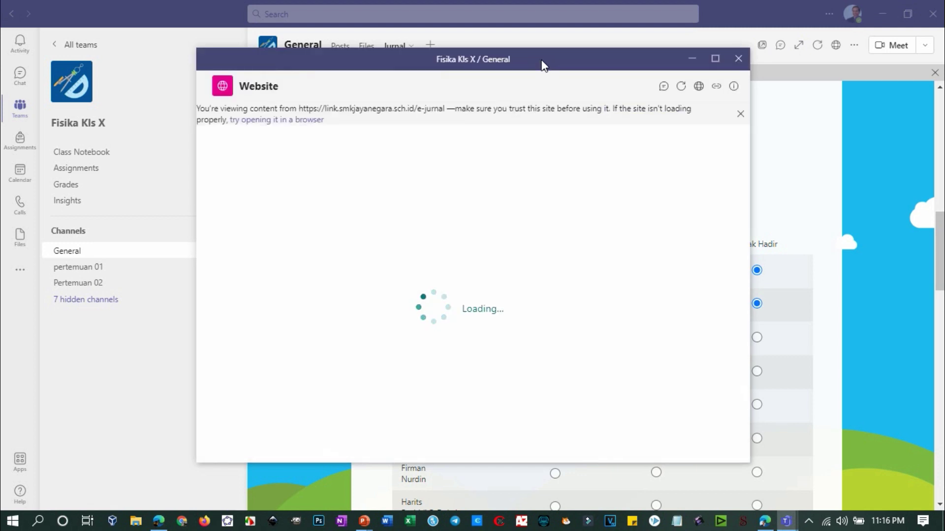
pyautogui.moveTo(543, 64); pyautogui.dragTo(653, 61)
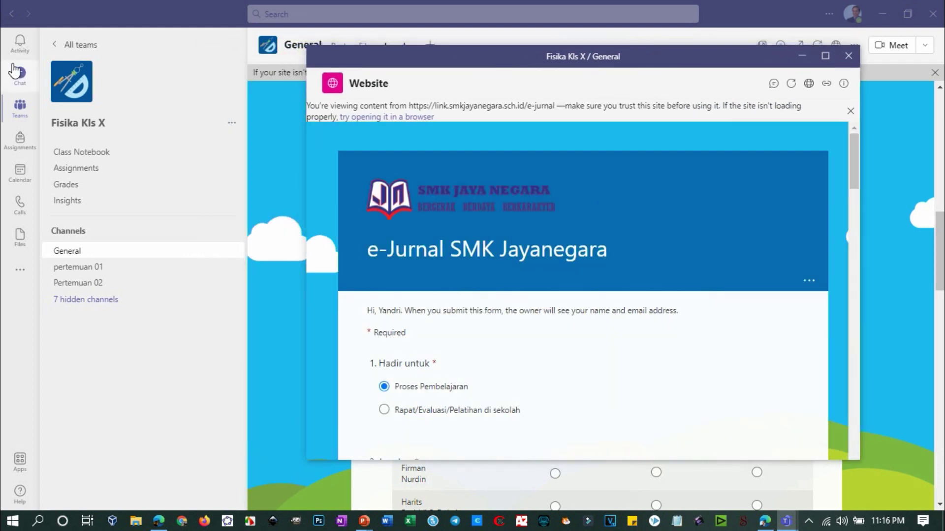
# - Open the bestFIVE sheet of rekap Siswa in the General channel of the Ruang Guru SMK Jayanegara team
pyautogui.click(62, 50)
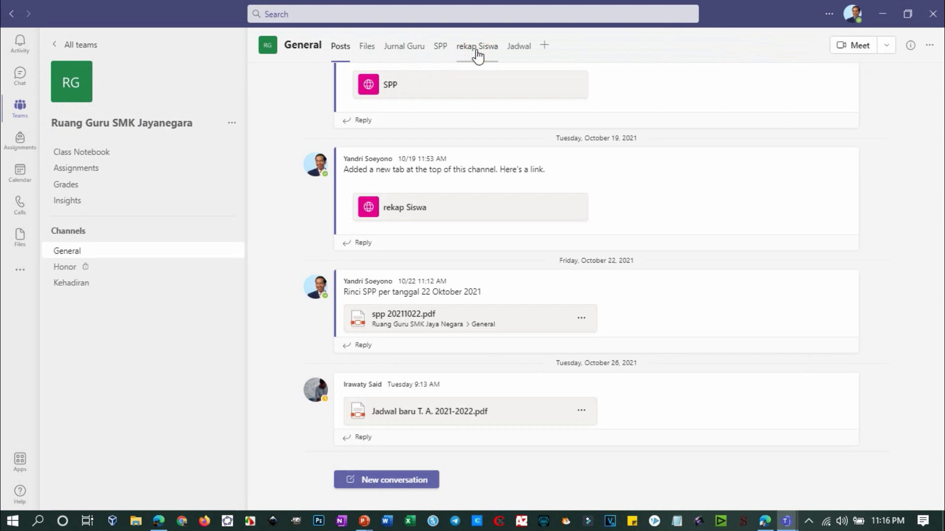
pyautogui.click(477, 51)
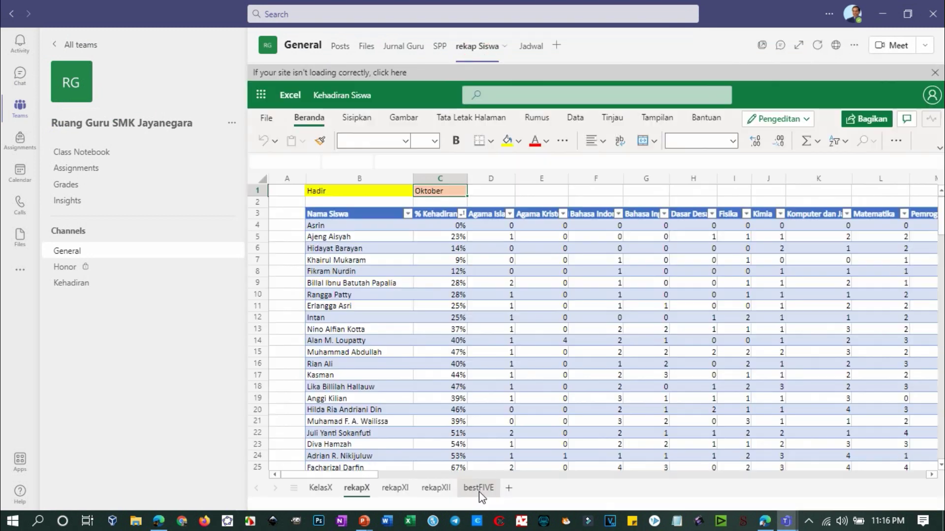
pyautogui.click(478, 489)
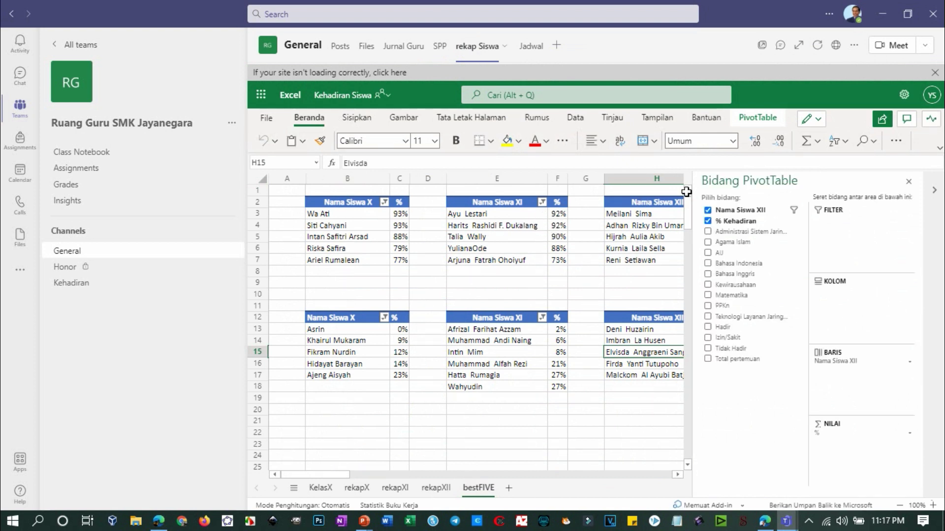
# - Hide the PivotTable field list for the upper Nama Siswa XII table
pyautogui.click(646, 216)
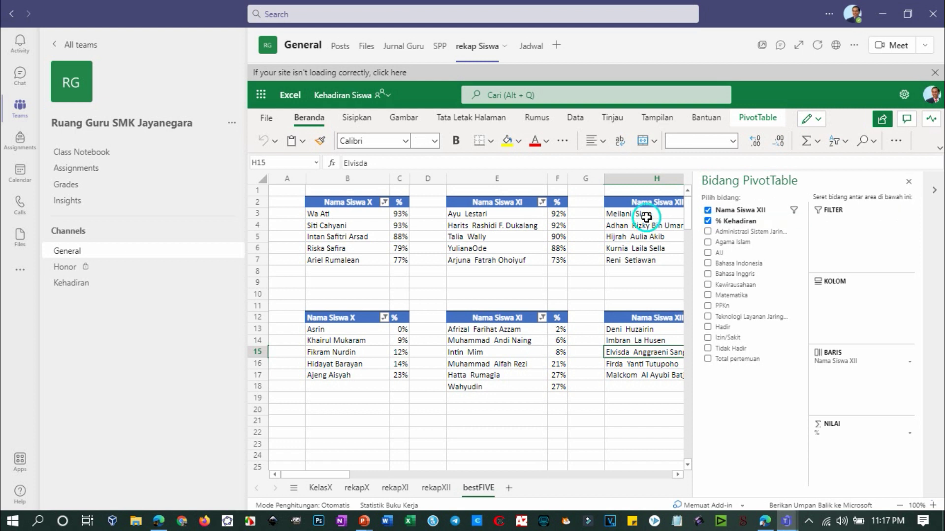
pyautogui.rightClick(647, 216)
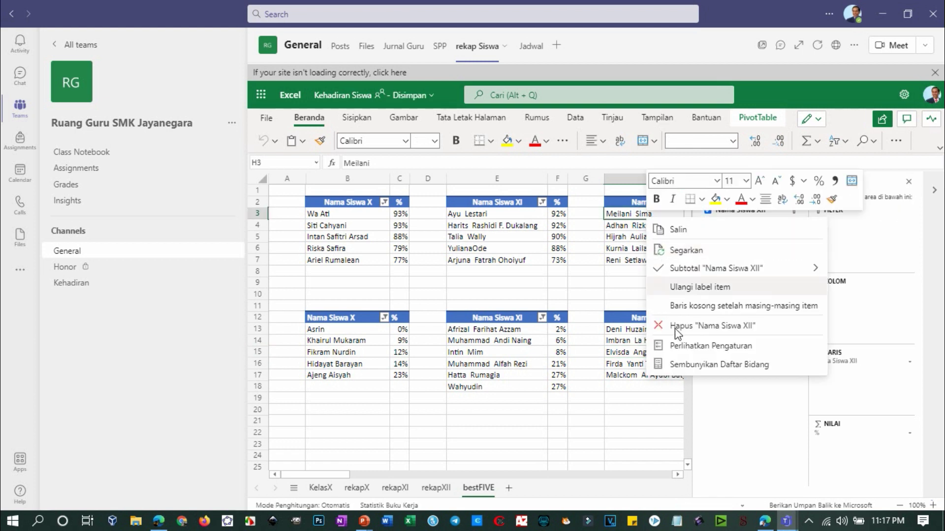
pyautogui.click(689, 364)
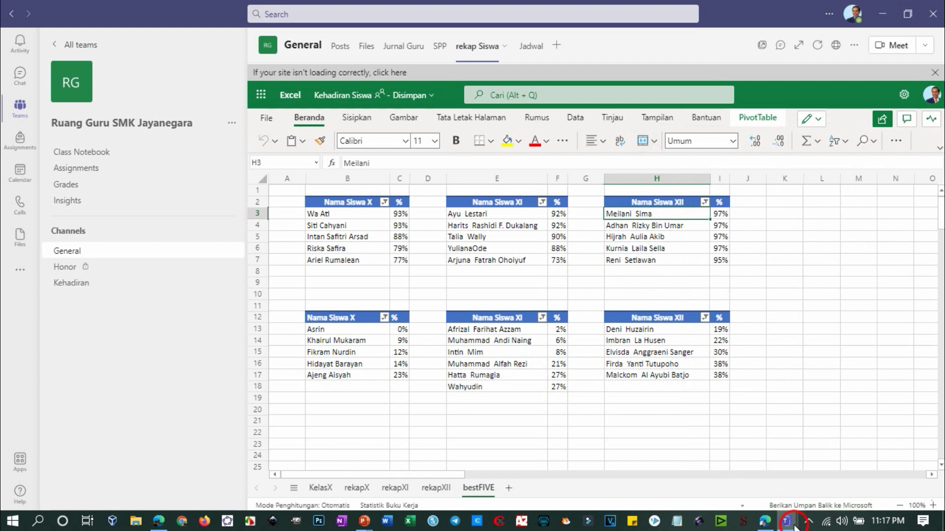
# - Return to the popped-out e-Jurnal form and mark the fourth, fifth and sixth Kelas XI students as Tidak Hadir
pyautogui.moveTo(785, 521)
pyautogui.click(829, 458)
pyautogui.scroll(-10, 567, 373)
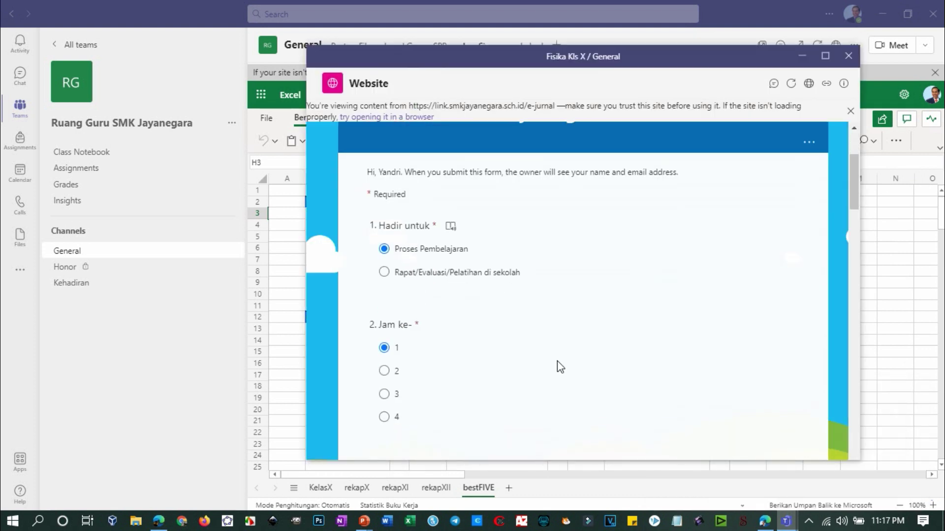
pyautogui.scroll(-4, 523, 349)
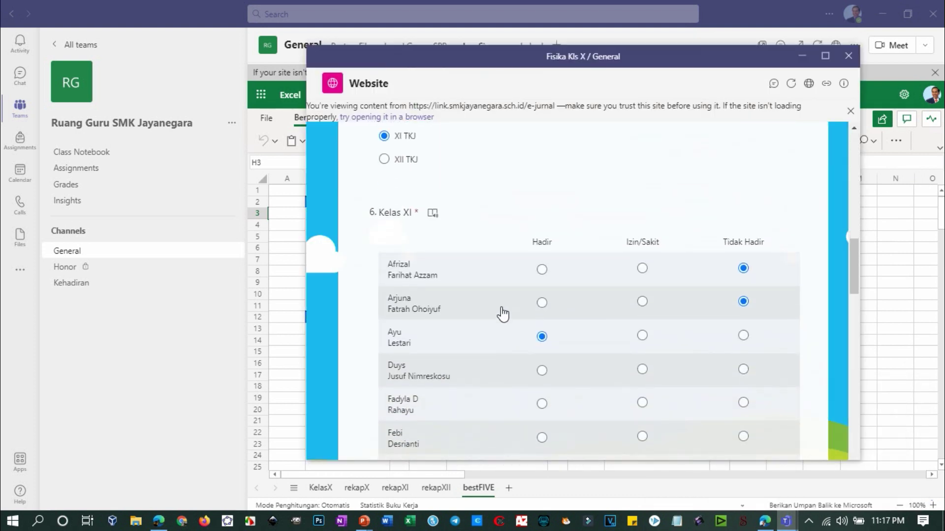
pyautogui.click(743, 369)
pyautogui.click(743, 402)
pyautogui.click(743, 437)
pyautogui.scroll(-5, 743, 374)
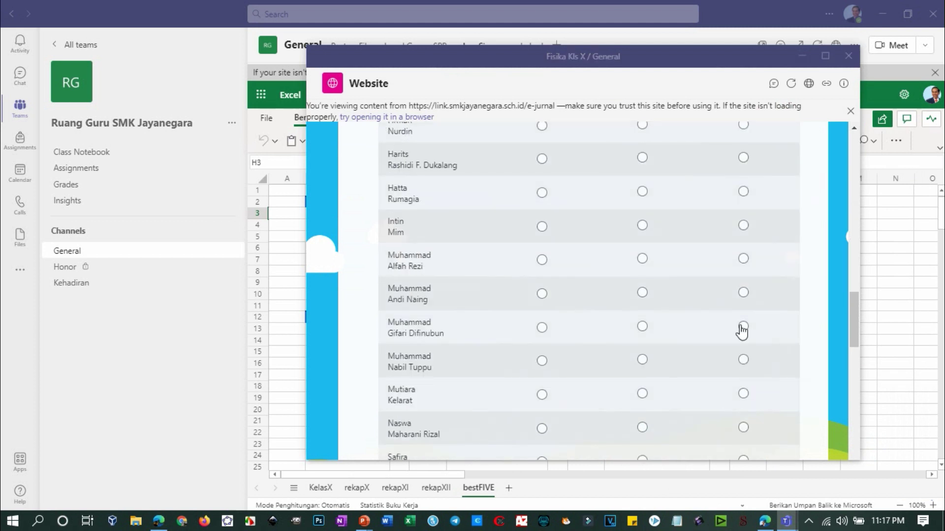
# - Mark all remaining Kelas XI students as Tidak Hadir, down to the last row of the attendance list
pyautogui.scroll(1, 748, 182)
pyautogui.click(742, 195)
pyautogui.click(743, 227)
pyautogui.click(743, 294)
pyautogui.click(743, 328)
pyautogui.click(743, 362)
pyautogui.click(743, 396)
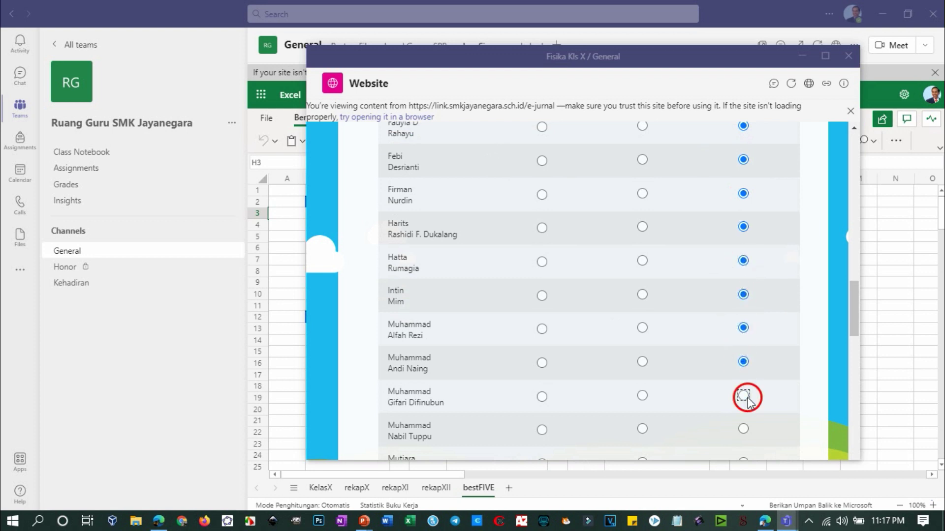
pyautogui.scroll(-5, 742, 397)
pyautogui.click(743, 153)
pyautogui.click(743, 186)
pyautogui.click(743, 219)
pyautogui.click(743, 253)
pyautogui.click(743, 287)
pyautogui.scroll(-5, 743, 291)
pyautogui.click(743, 153)
pyautogui.click(743, 126)
pyautogui.click(743, 181)
# - Enter "Tes percobaan" as the answer to Aktivitas/Masalah selama pembelajaran
pyautogui.click(504, 290)
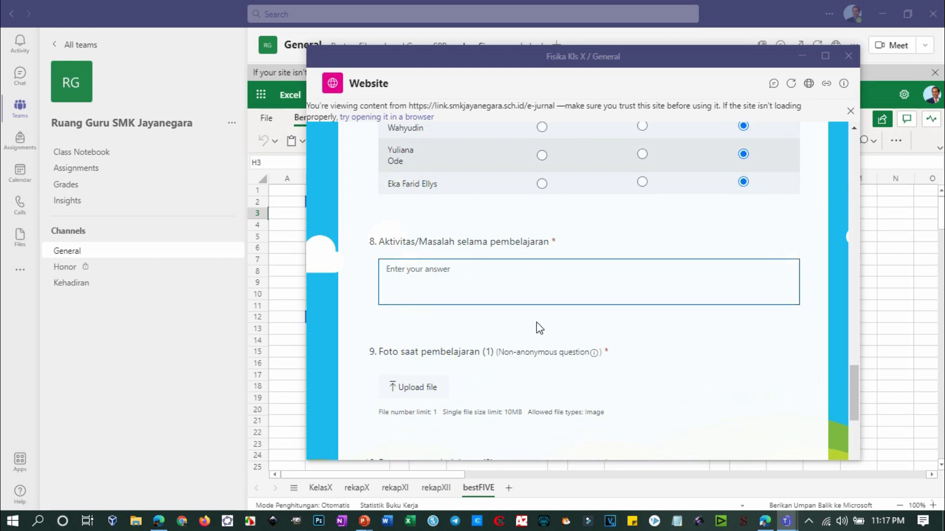
pyautogui.write('Tes percobaan')
# - Upload favicon web.png as Foto saat pembelajaran (1) and logo kotak SMK JN kecil fix dark.png as Foto saat pembelajaran (2)
pyautogui.scroll(-1, 523, 308)
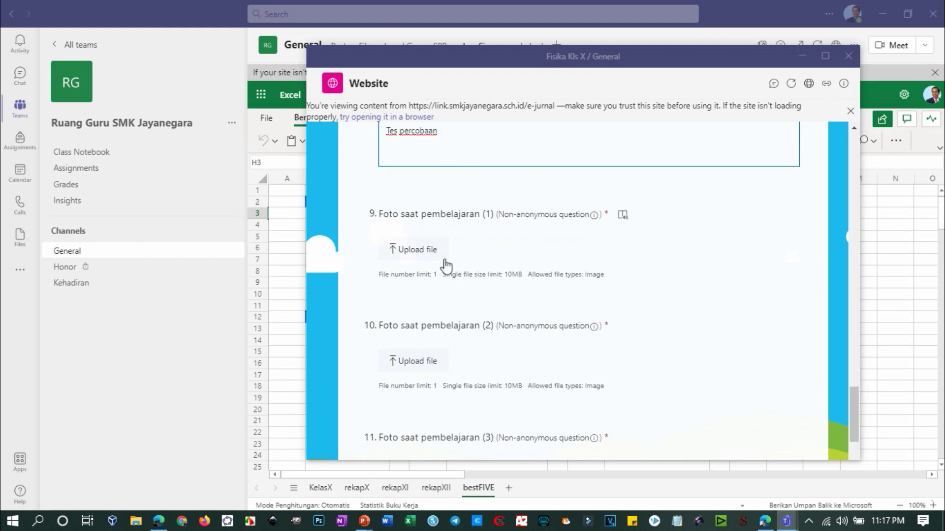
pyautogui.click(414, 249)
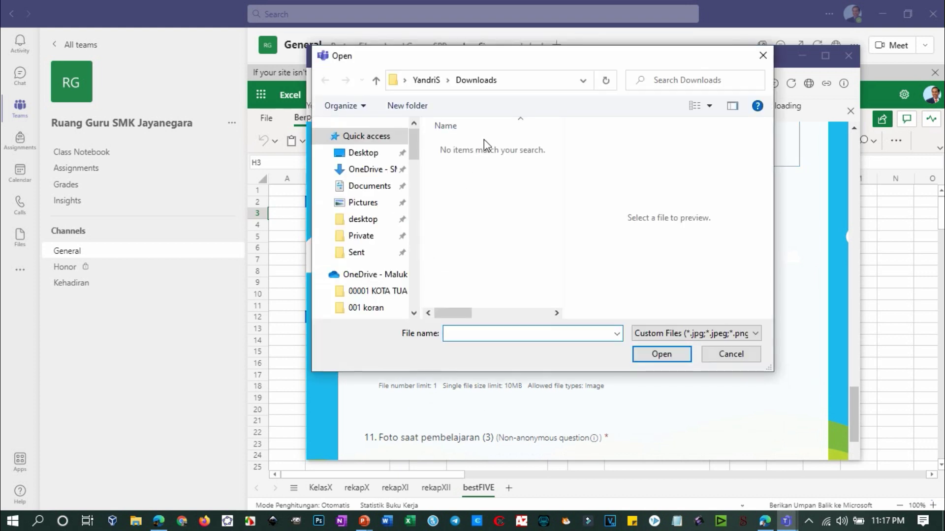
pyautogui.scroll(-2, 474, 241)
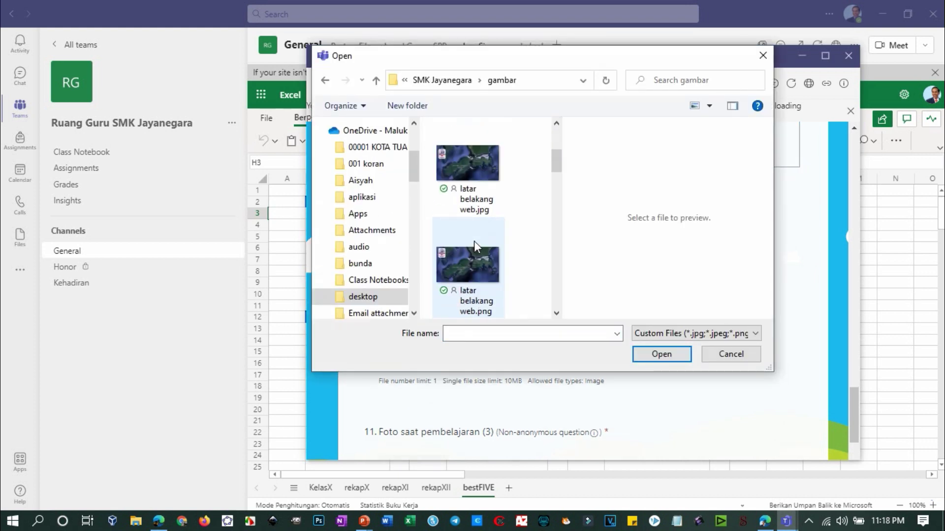
pyautogui.scroll(-2, 474, 241)
pyautogui.click(474, 241)
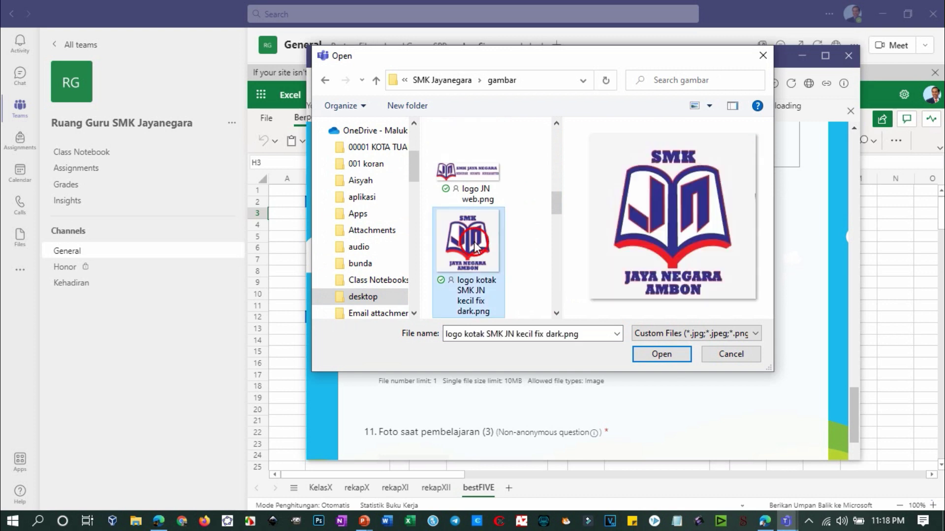
pyautogui.click(671, 357)
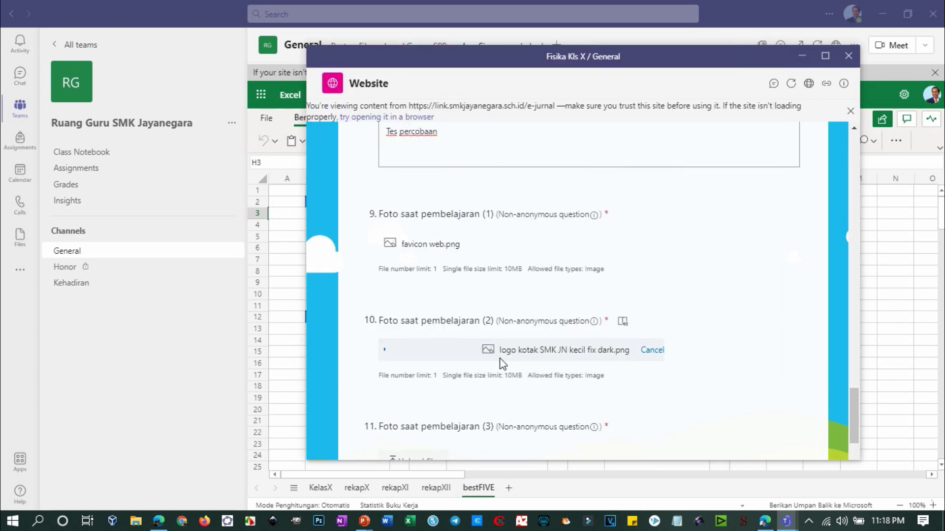
# - Upload logo kotak SMK JN kecil fix.png from the SMK Jayanegara gambar folder as Foto saat pembelajaran (3)
pyautogui.scroll(-3, 492, 371)
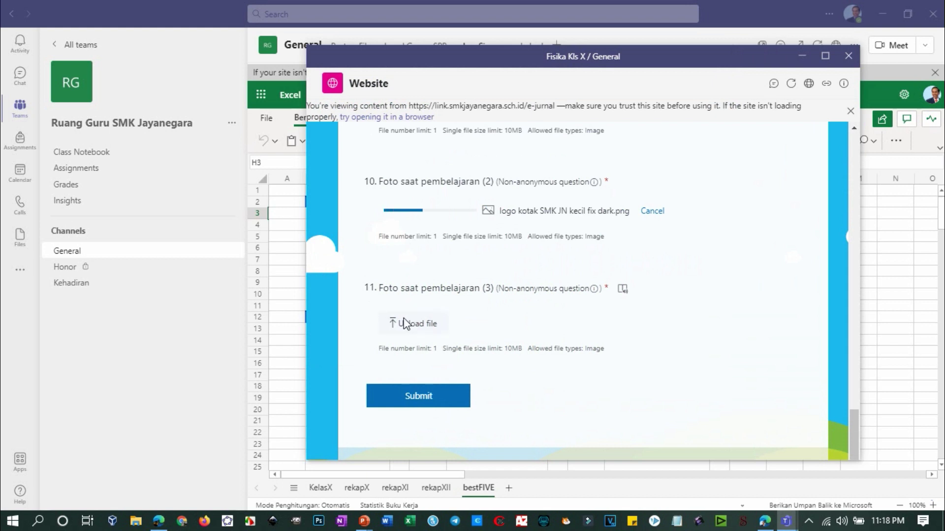
pyautogui.click(402, 324)
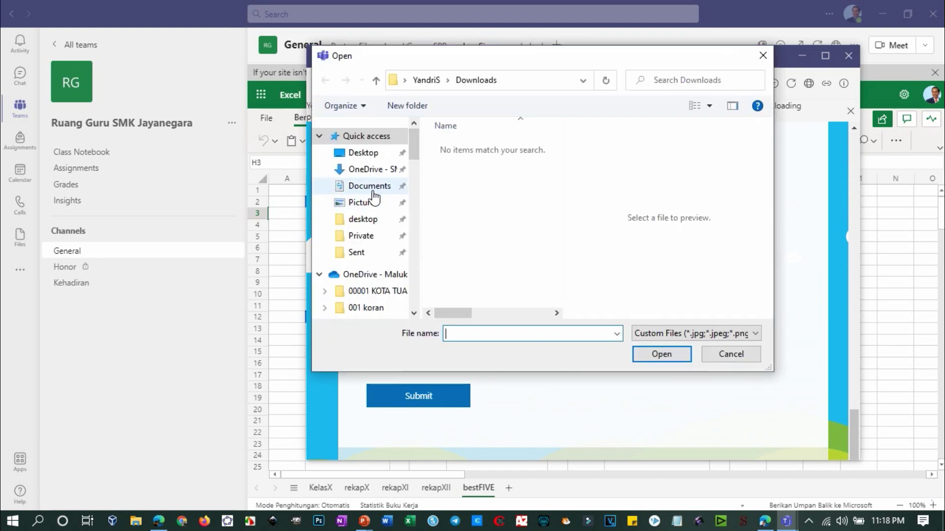
pyautogui.scroll(-3, 372, 236)
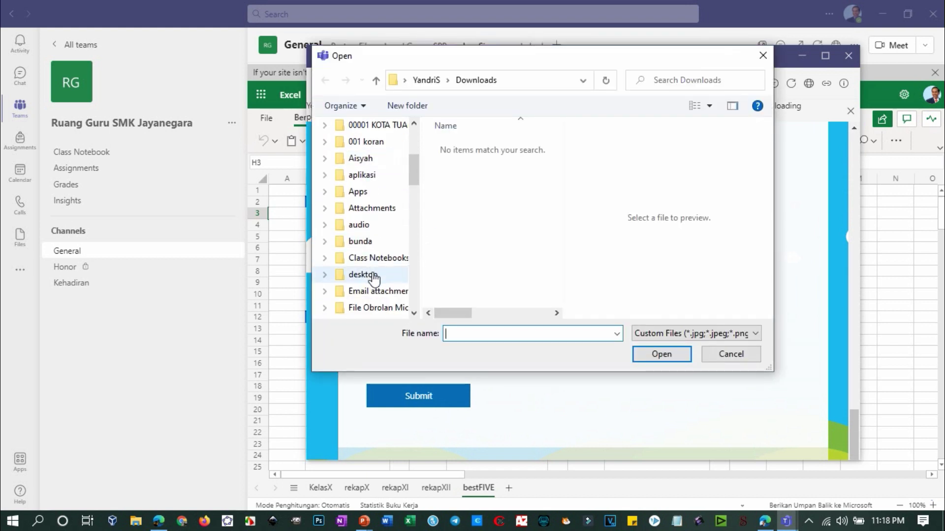
pyautogui.click(374, 276)
pyautogui.doubleClick(461, 147)
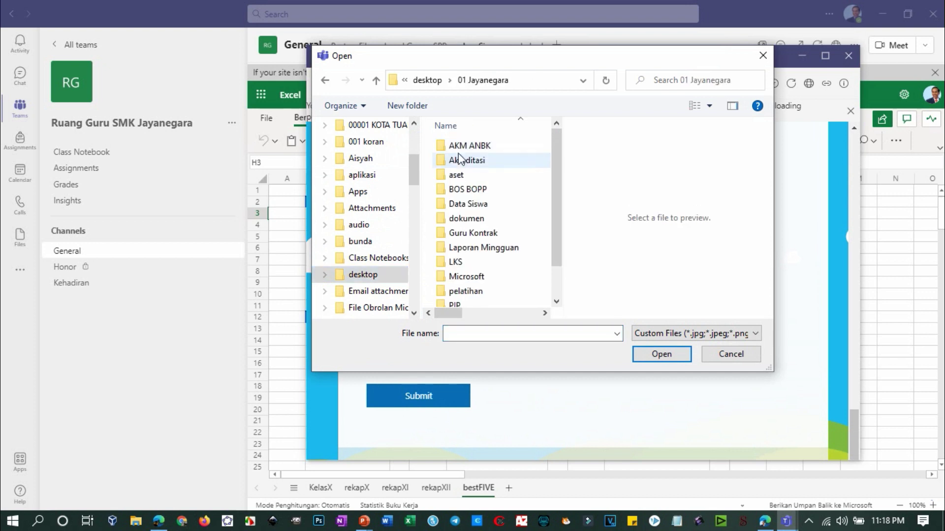
pyautogui.scroll(-1, 473, 275)
pyautogui.doubleClick(481, 280)
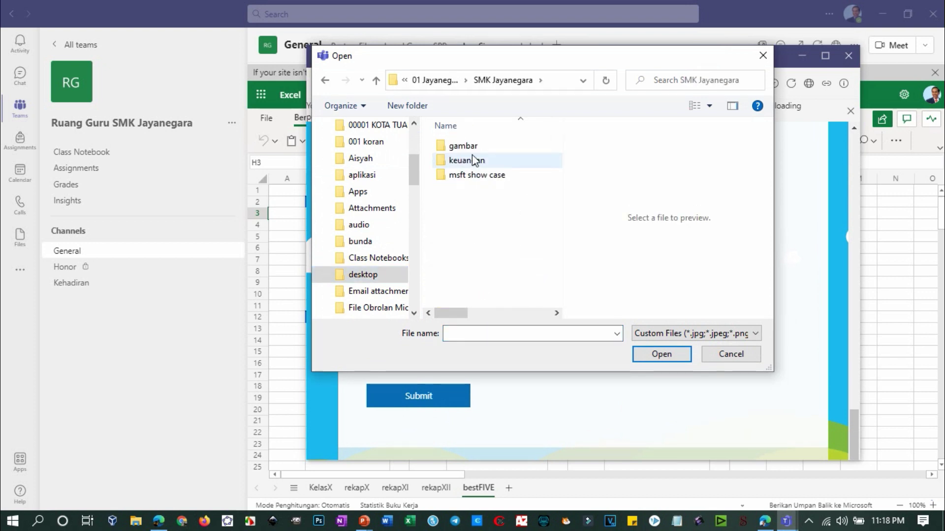
pyautogui.doubleClick(470, 147)
pyautogui.scroll(-1, 461, 232)
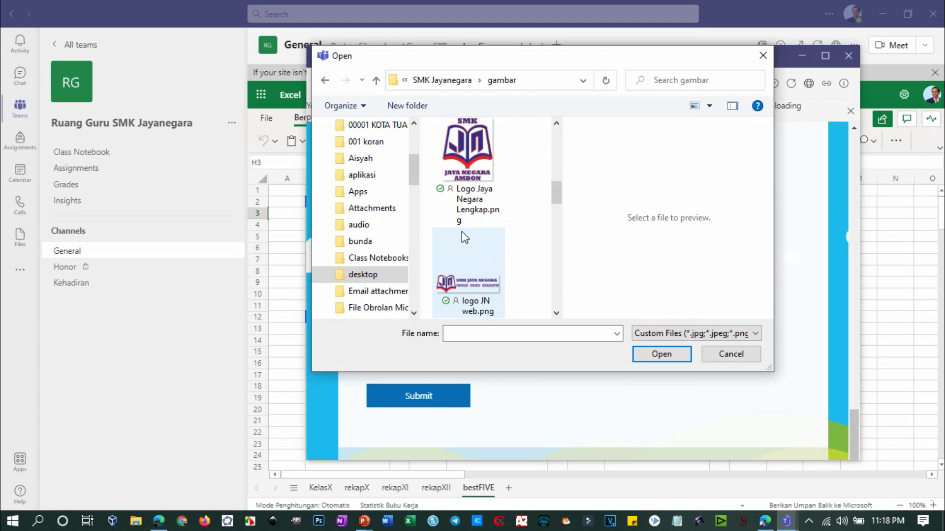
pyautogui.scroll(-1, 462, 232)
pyautogui.click(460, 258)
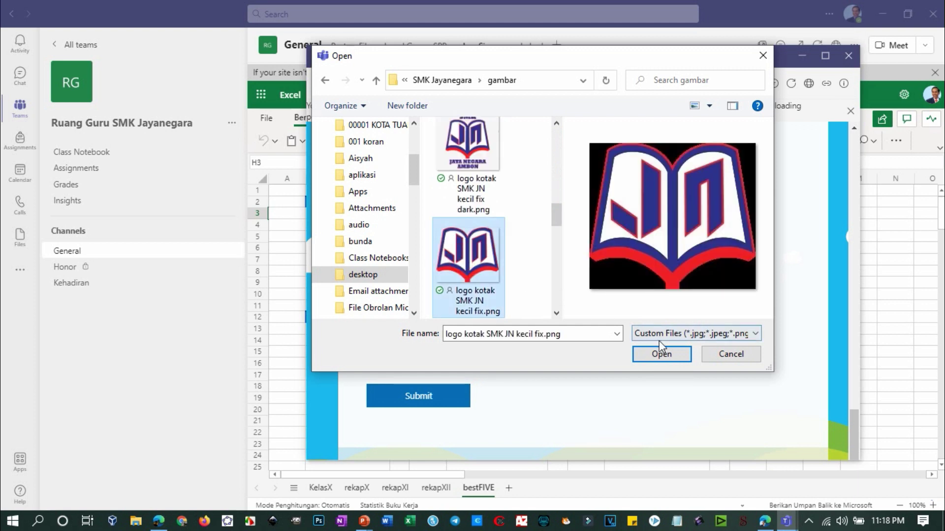
pyautogui.click(662, 354)
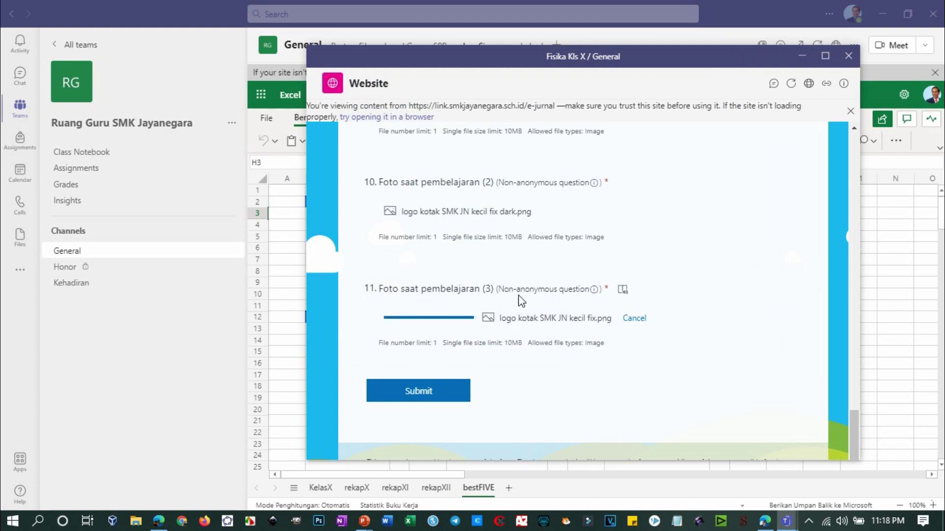
# - Review the completed e-Jurnal answers, submit the form, and close its popped-out window
pyautogui.scroll(15, 541, 267)
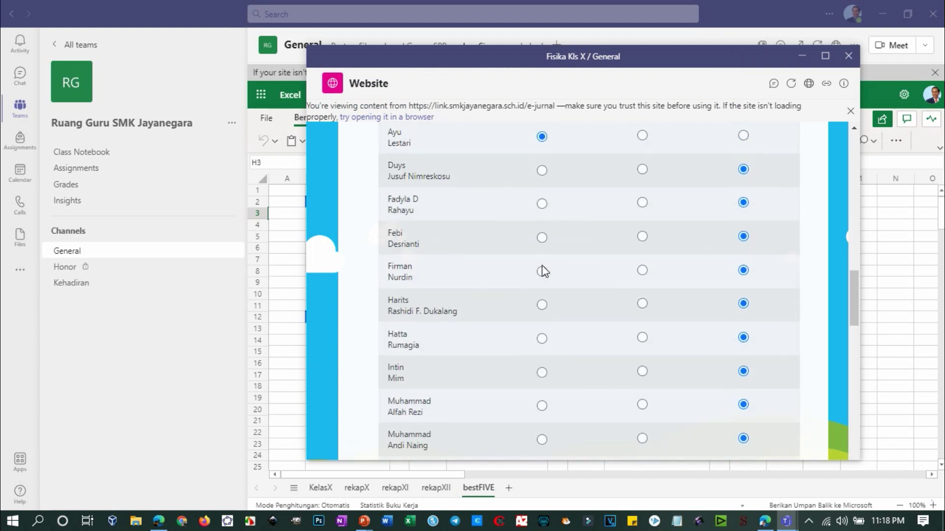
pyautogui.scroll(15, 543, 271)
pyautogui.scroll(-10, 542, 270)
pyautogui.scroll(-15, 542, 266)
pyautogui.click(428, 362)
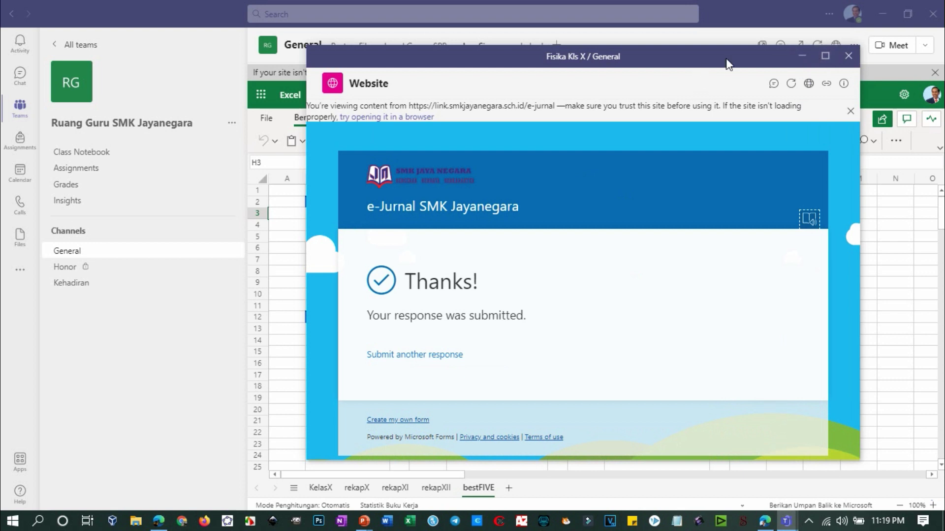
pyautogui.click(848, 56)
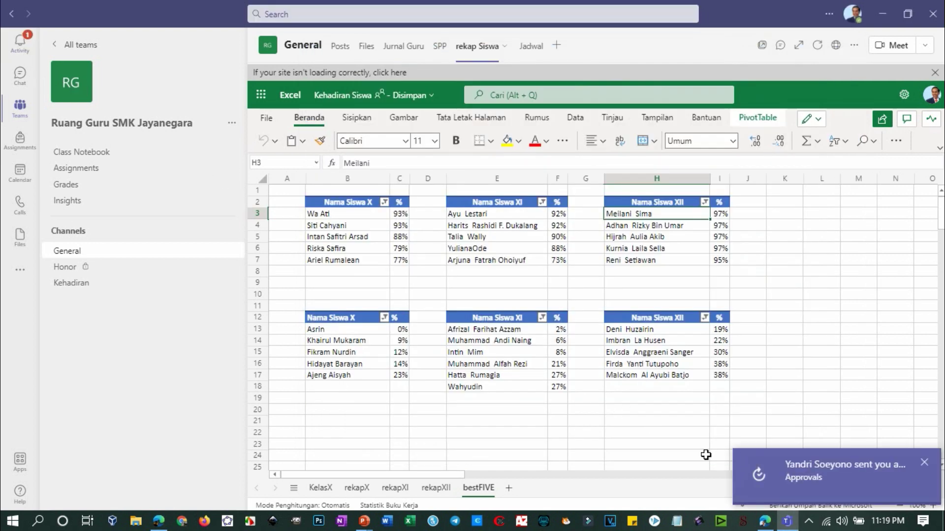
# - Open the newest teacher attendance approval request from the activity feed and read its details
pyautogui.click(13, 50)
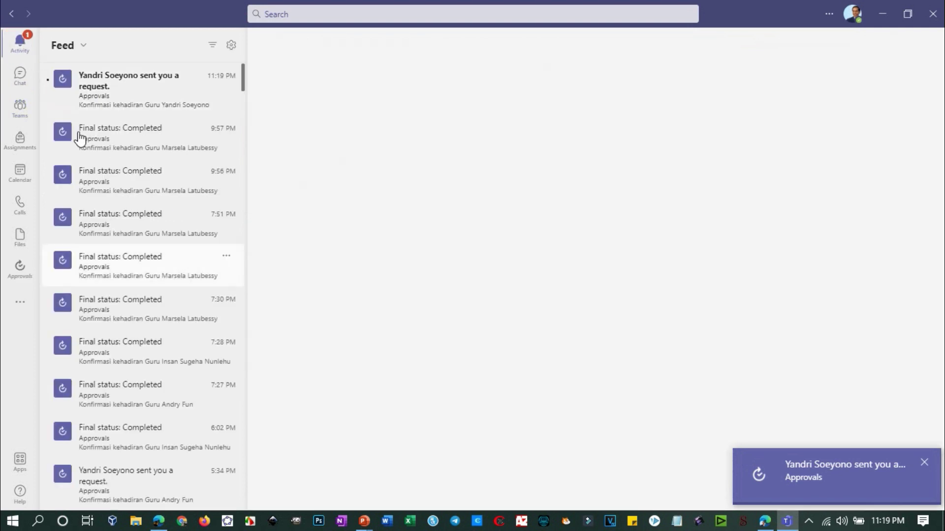
pyautogui.click(129, 98)
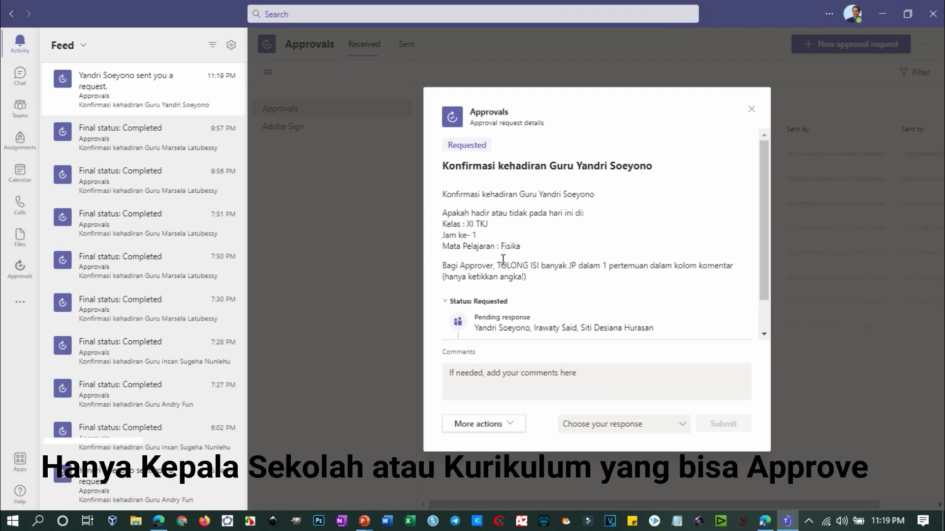
pyautogui.scroll(-2, 510, 318)
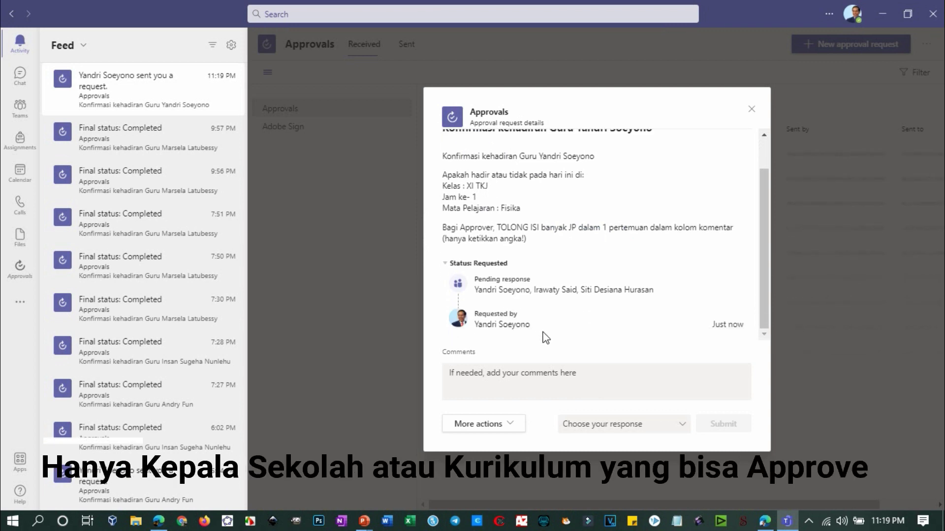
# - Respond to the approval request with the comment 4 and the response Terlambat, and submit it
pyautogui.click(517, 377)
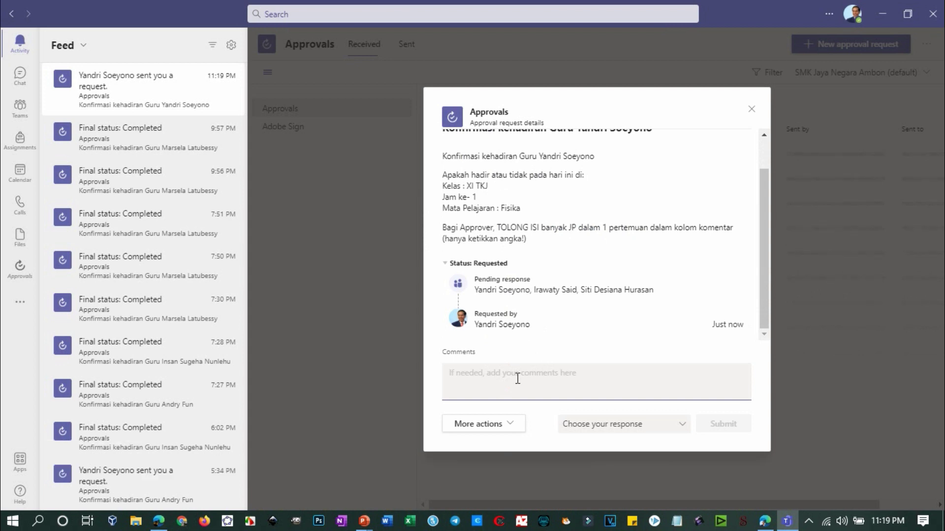
pyautogui.write('4')
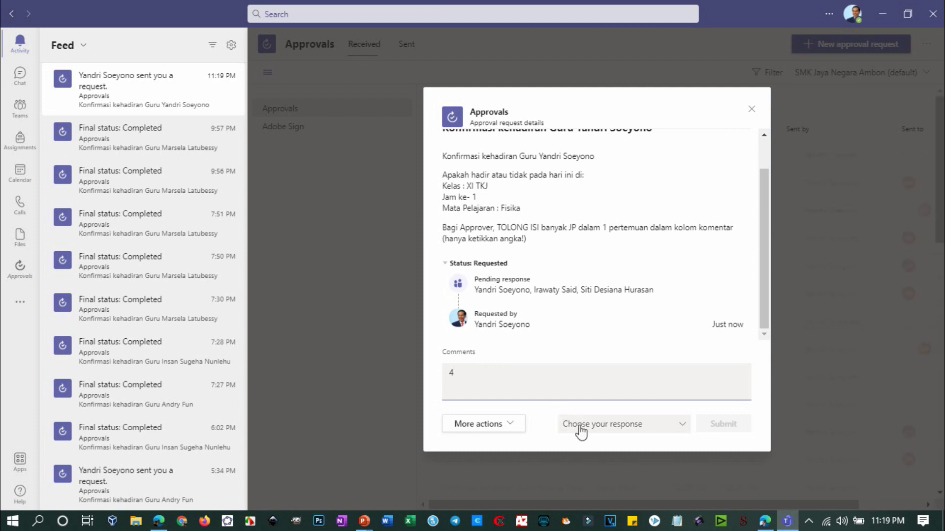
pyautogui.click(580, 429)
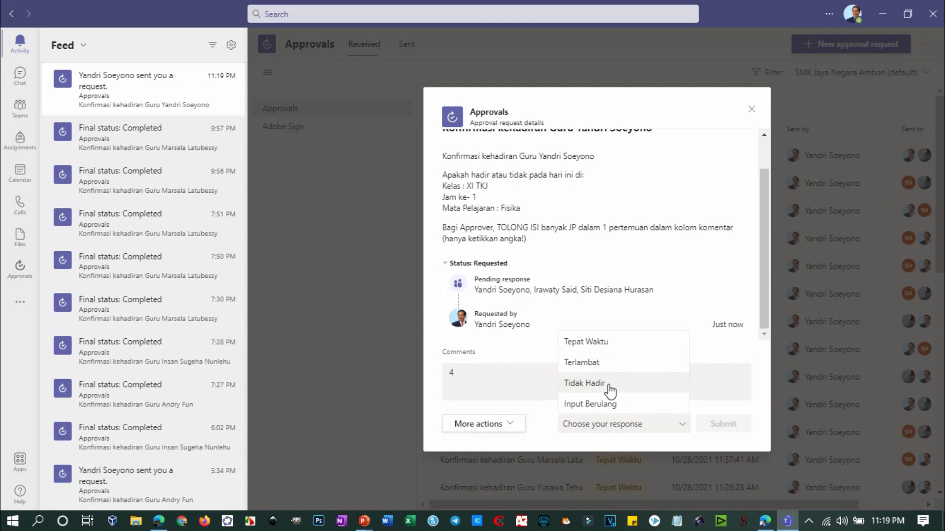
pyautogui.click(601, 363)
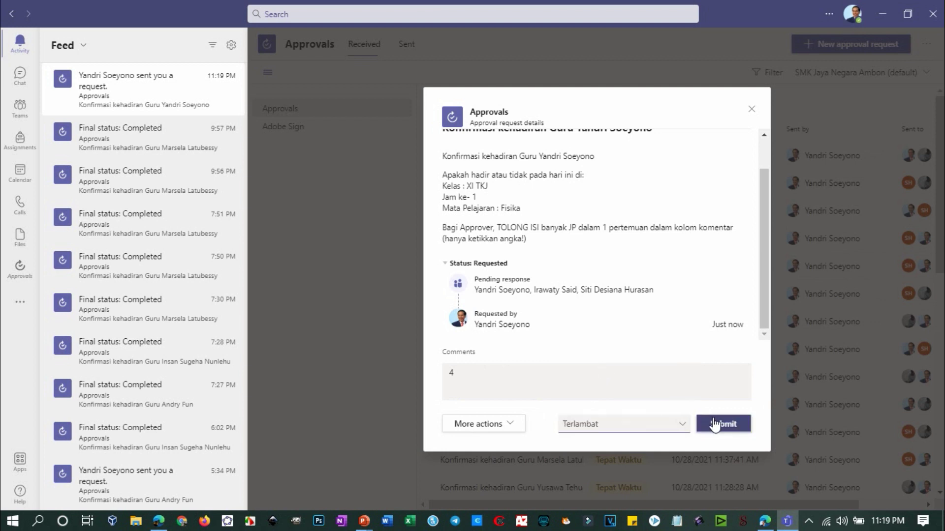
pyautogui.click(721, 425)
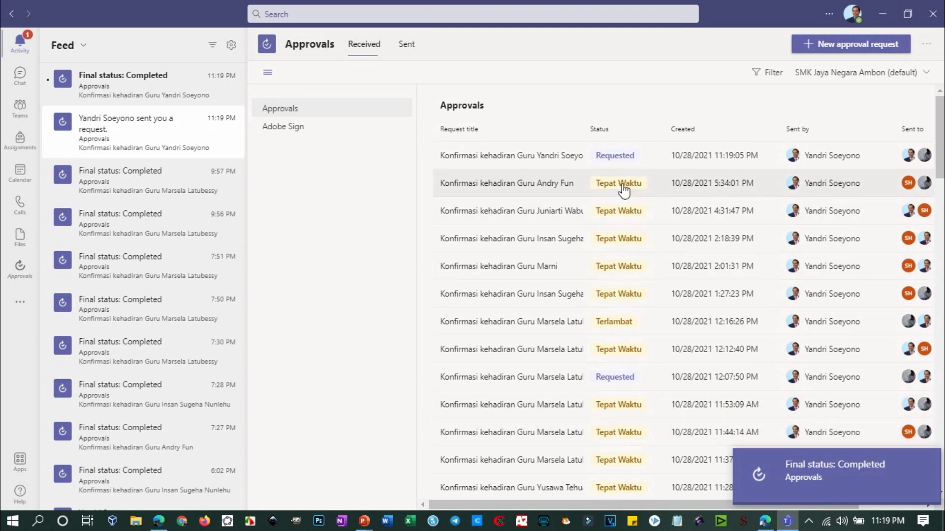
# - Check the completed approval's details in the activity feed and the attendance posts in the Kehadiran channel of Ruang Guru SMK Jayanegara
pyautogui.click(127, 93)
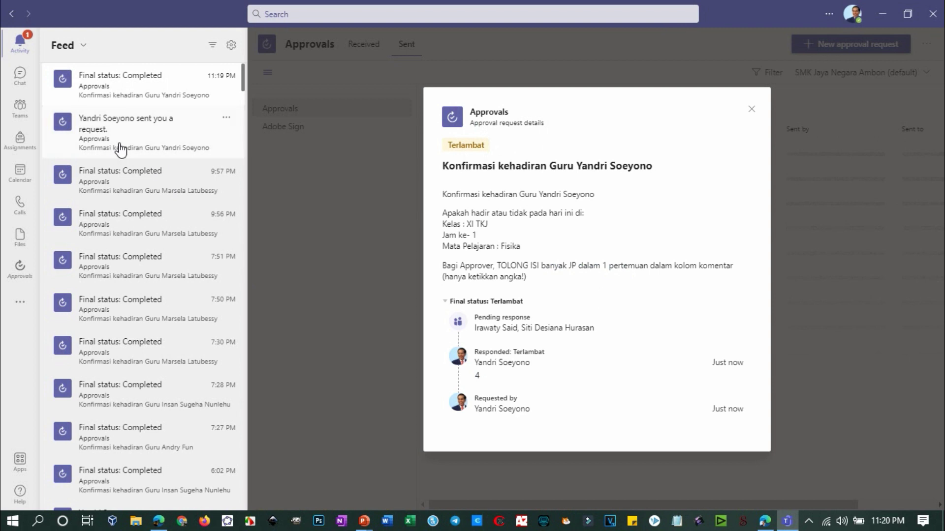
pyautogui.click(28, 52)
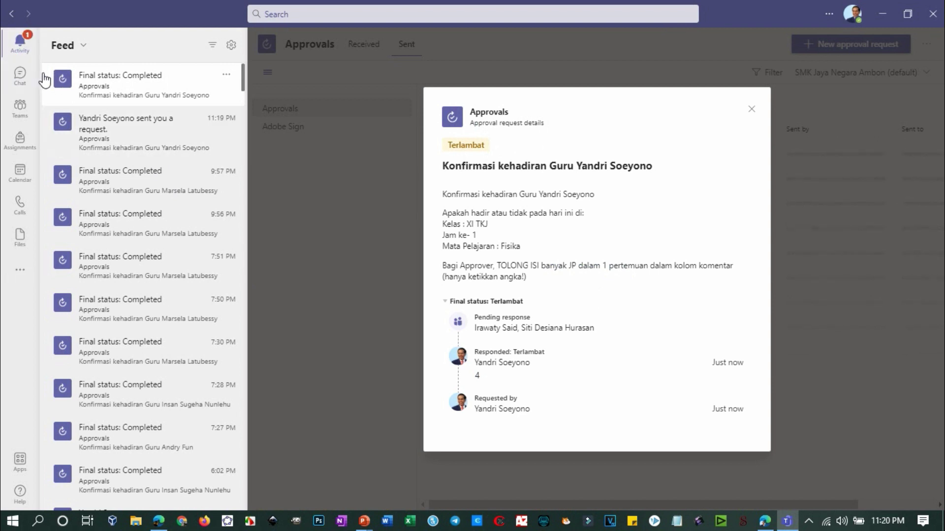
pyautogui.click(27, 117)
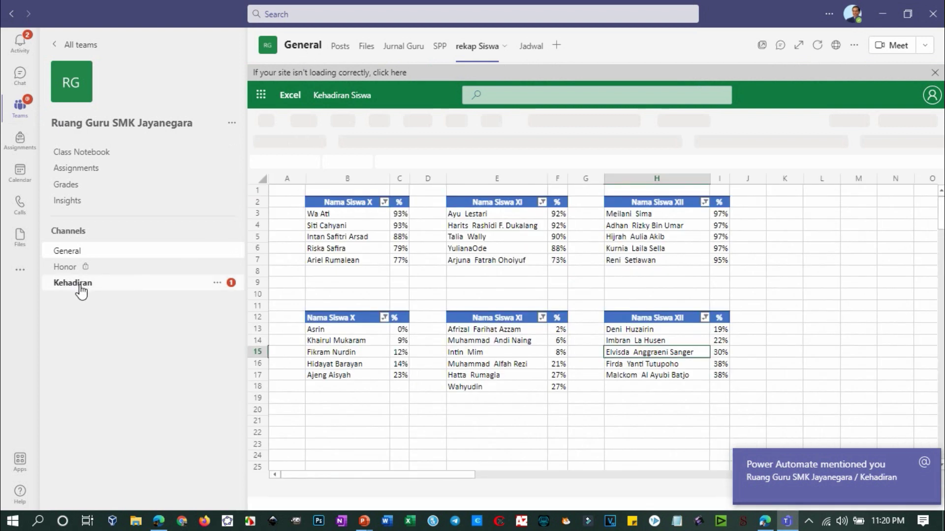
pyautogui.click(81, 285)
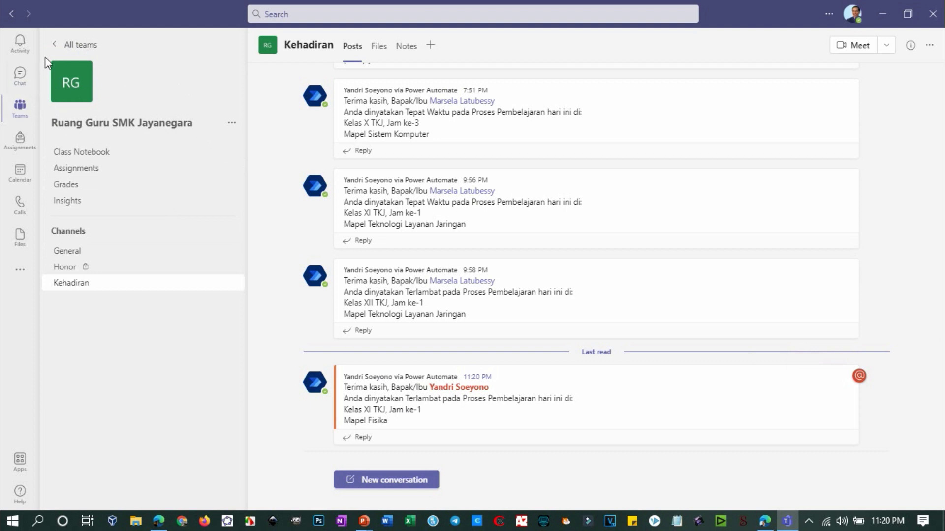
# - Open the Jurnal page in the General channel of the Fisika Kls X team
pyautogui.click(73, 46)
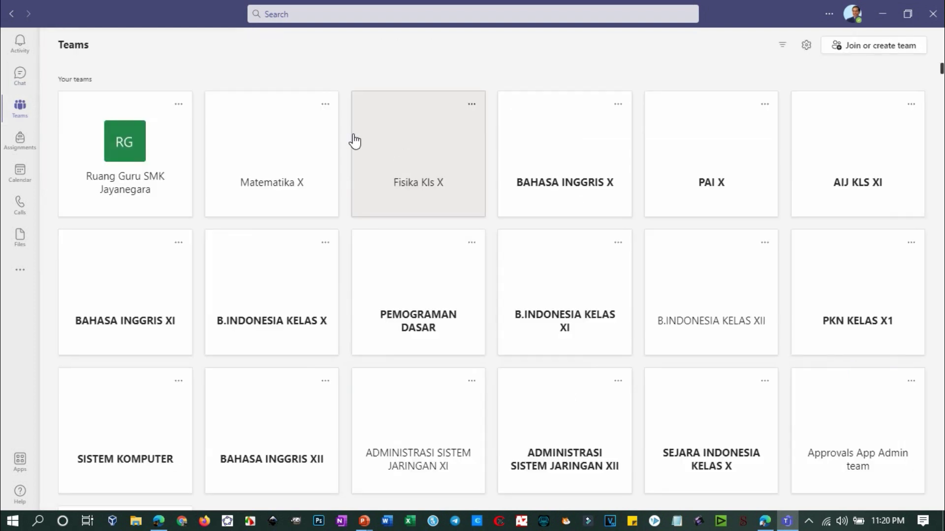
pyautogui.click(423, 175)
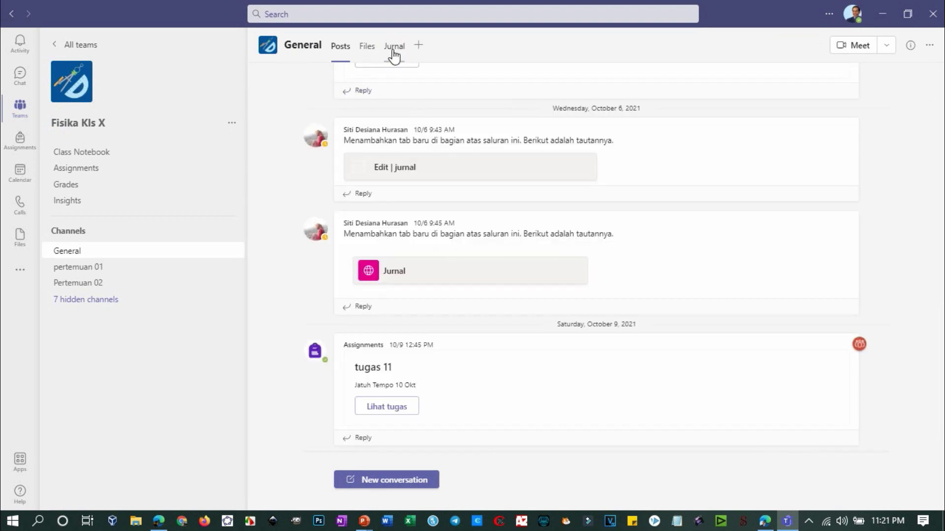
pyautogui.click(395, 46)
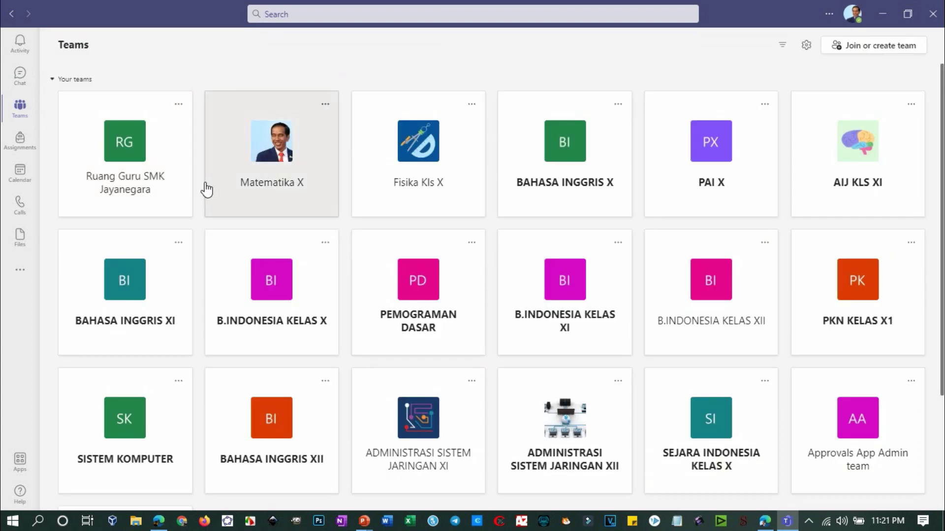
# - Open the Jurnal Guru workbook in the General channel of the Ruang Guru SMK Jayanegara team
pyautogui.click(142, 166)
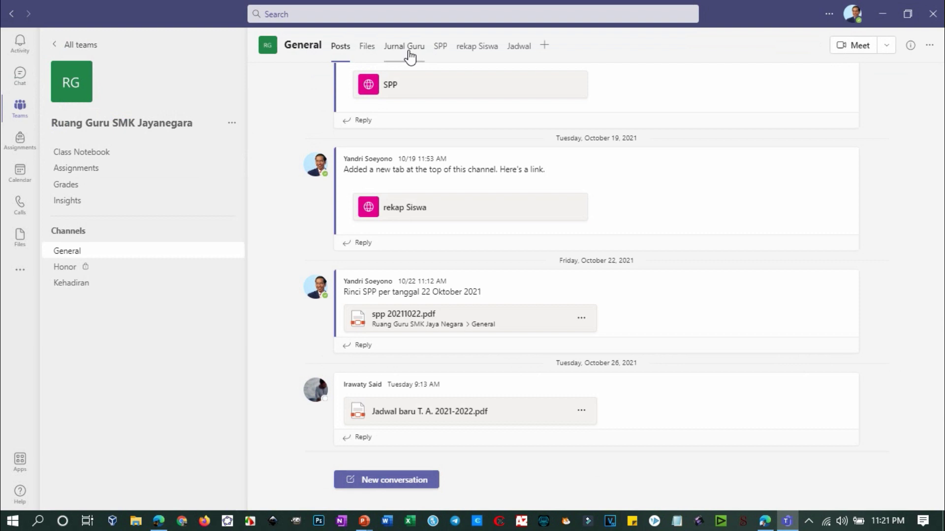
pyautogui.click(404, 50)
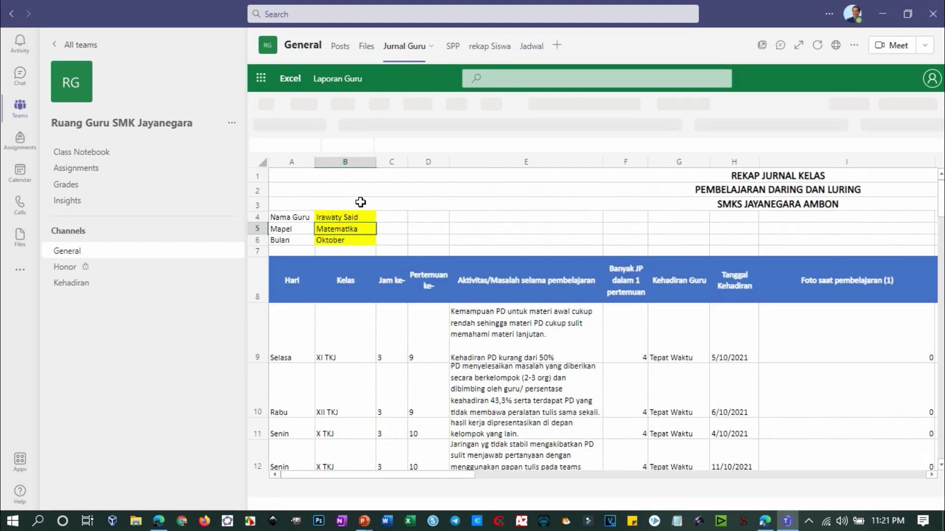
# - Set the class journal recap's Nama Guru to the last teacher in the list and Mapel to Fisika
pyautogui.click(364, 217)
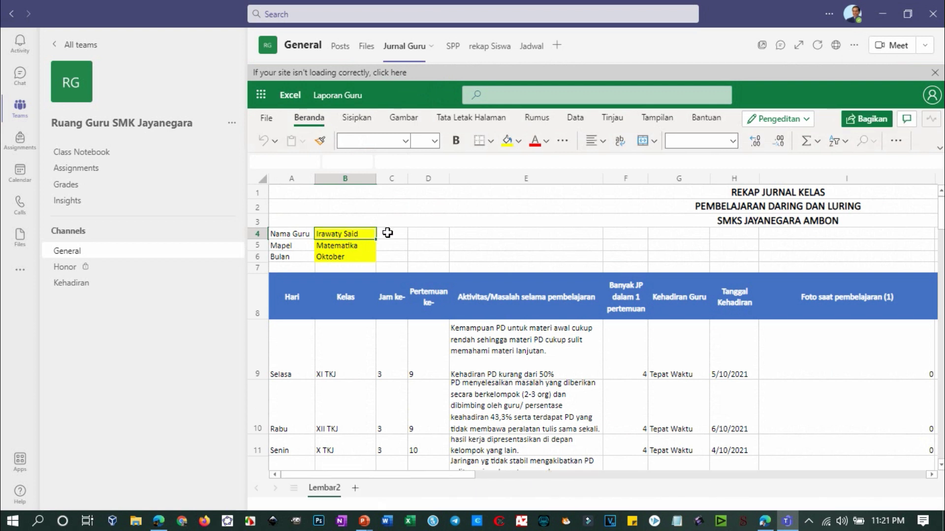
pyautogui.click(385, 232)
pyautogui.click(364, 235)
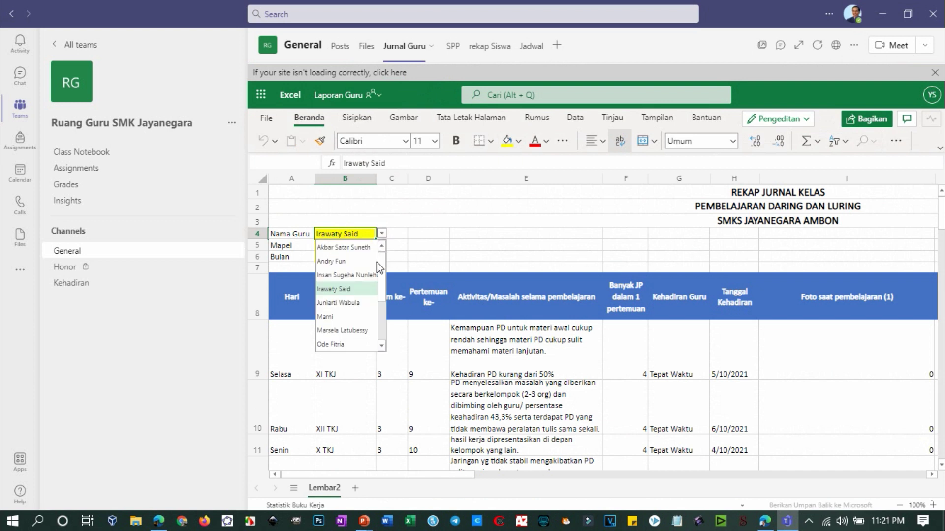
pyautogui.scroll(-2, 377, 261)
pyautogui.click(340, 345)
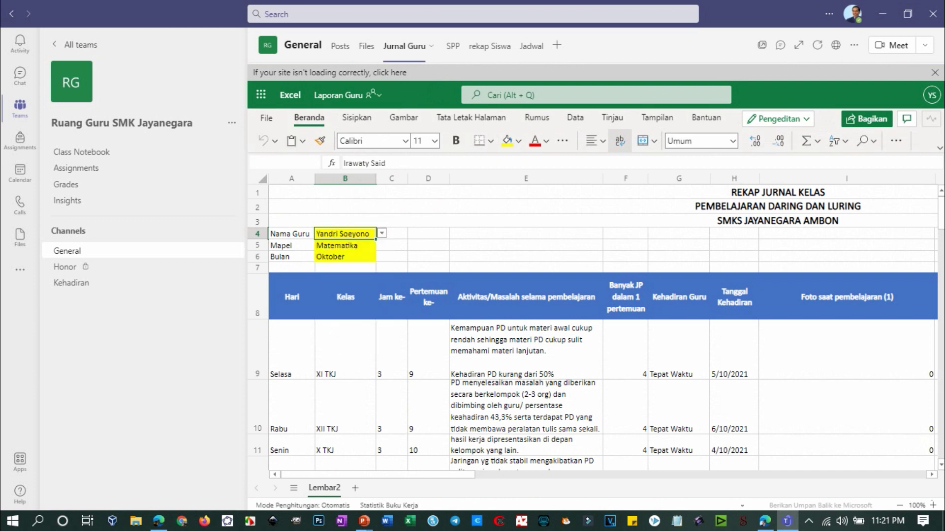
pyautogui.click(345, 245)
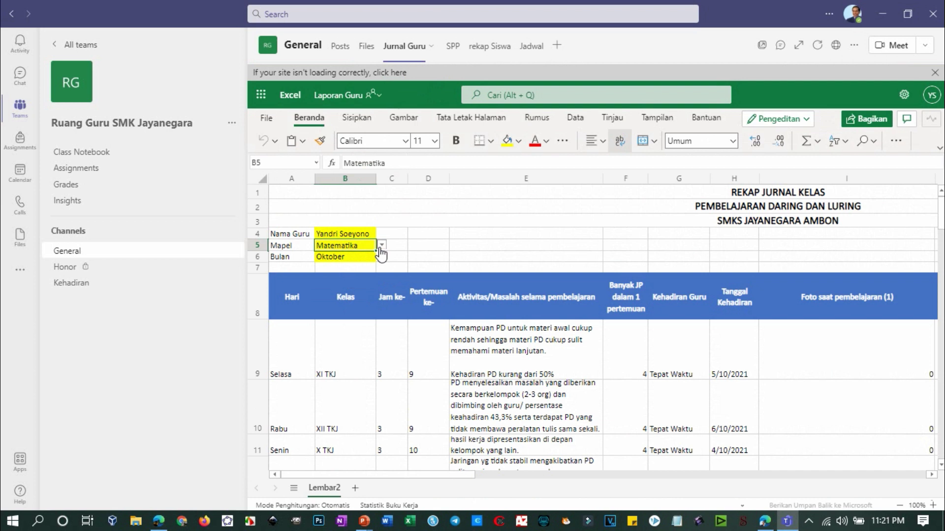
pyautogui.click(381, 245)
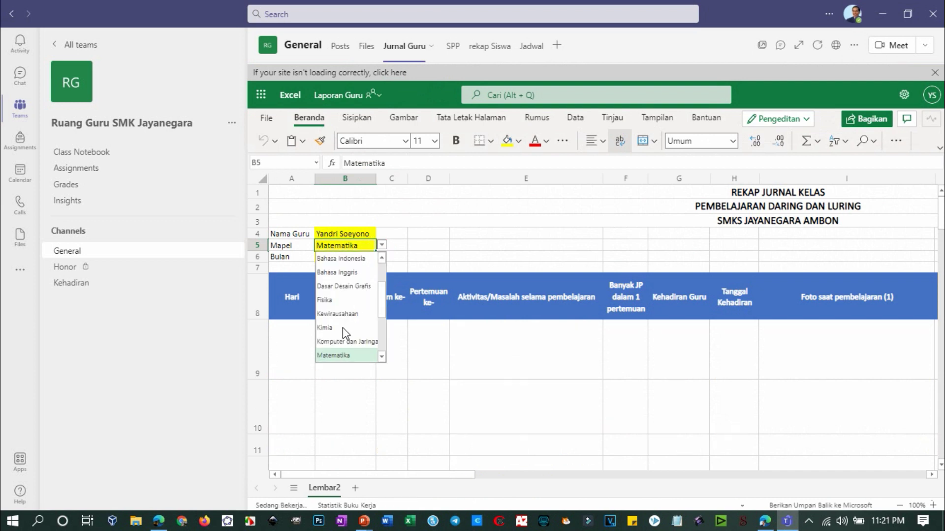
pyautogui.click(338, 301)
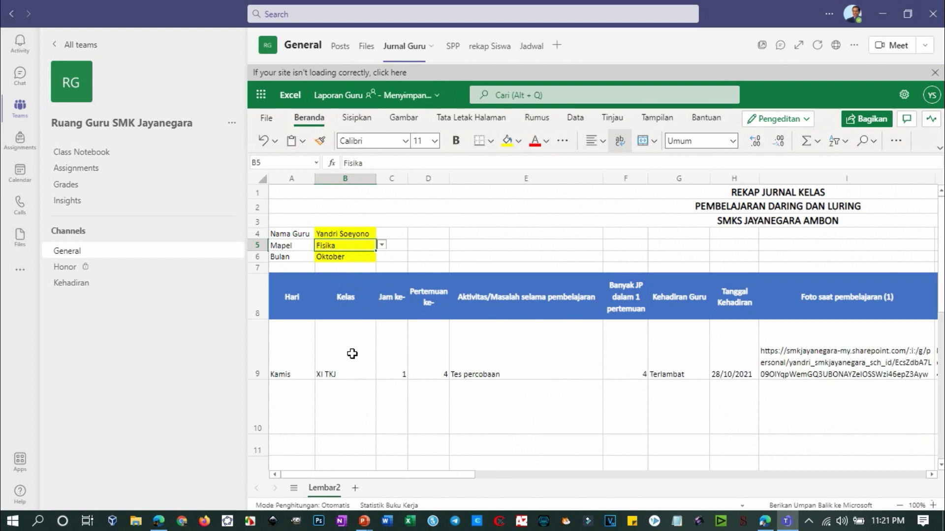
# - Examine the filtered journal entry from the day and class through to the lesson photo links
pyautogui.click(297, 369)
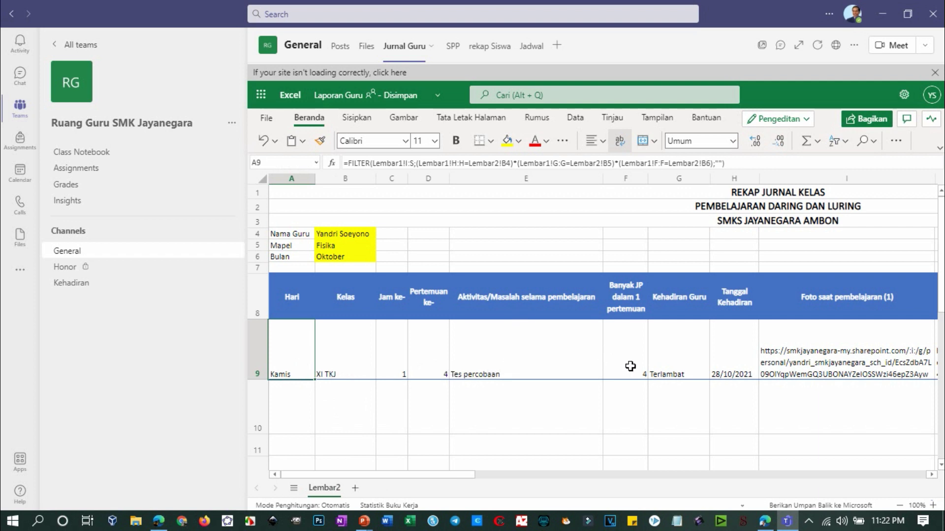
pyautogui.click(816, 357)
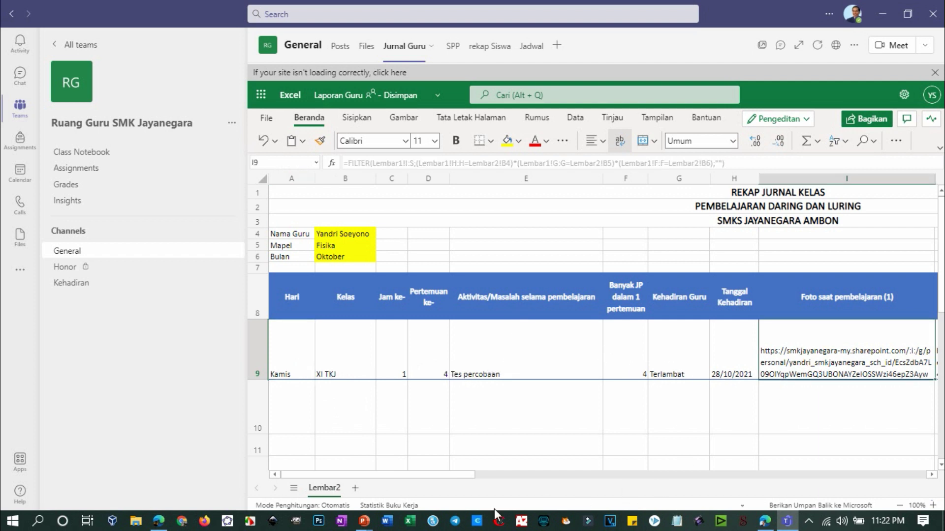
pyautogui.moveTo(425, 473); pyautogui.dragTo(358, 480)
# - Open the rekap Siswa workbook in the General channel and select a student in the upper class XI attendance table
pyautogui.click(476, 42)
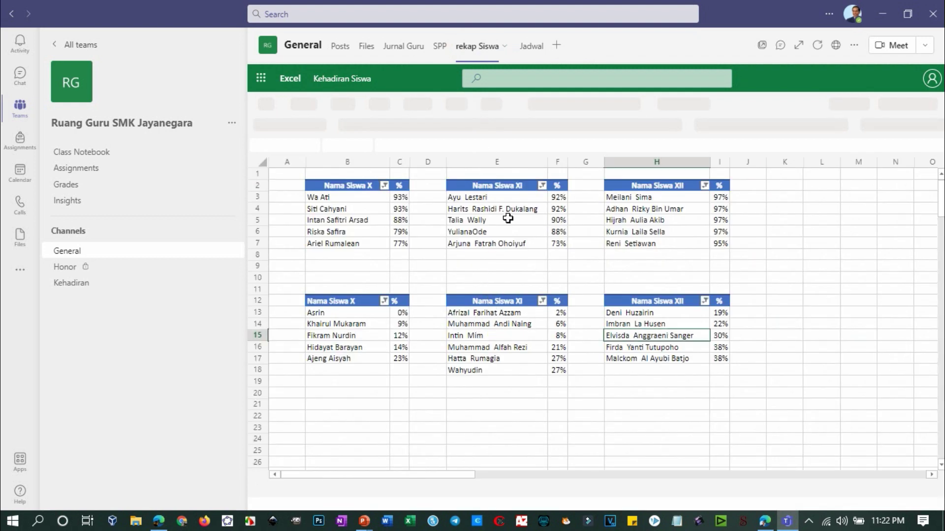
pyautogui.click(508, 217)
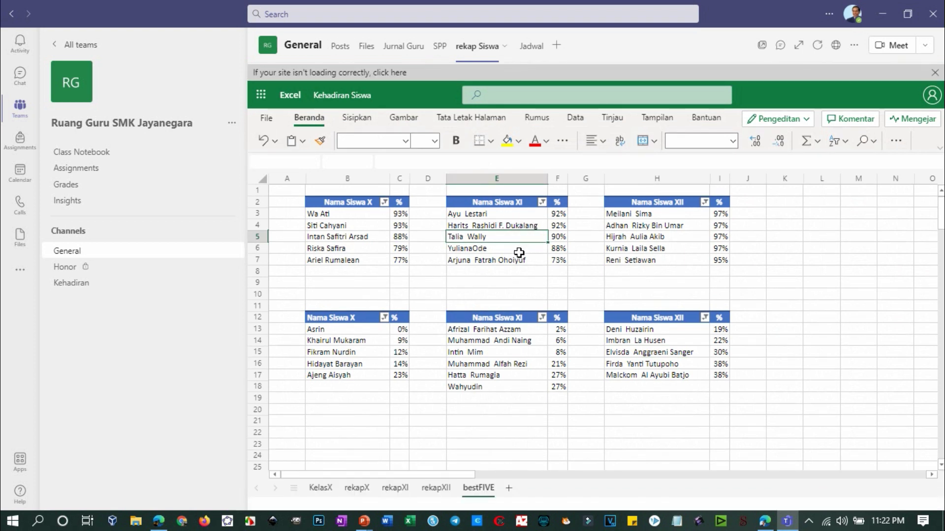
pyautogui.click(507, 226)
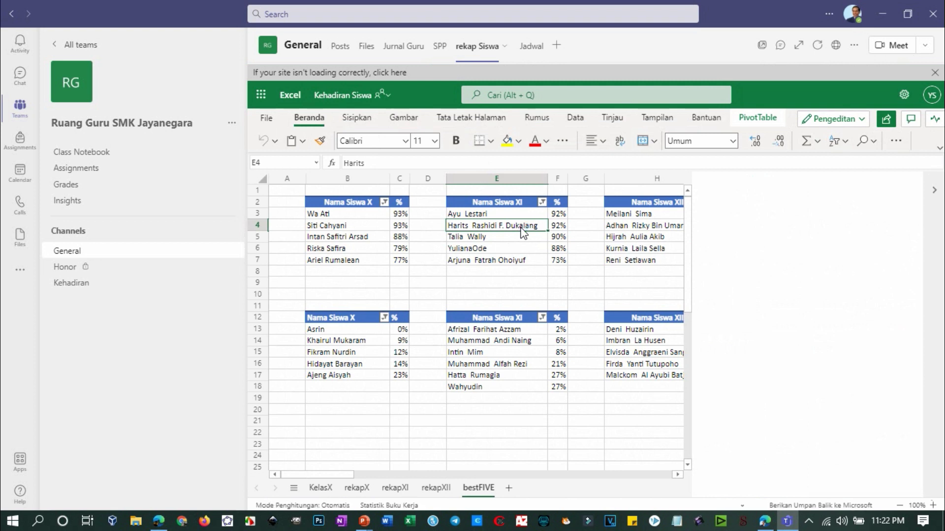
# - Refresh the upper Nama Siswa XI PivotTable on the bestFIVE sheet and close the PivotTable field list
pyautogui.rightClick(522, 232)
pyautogui.click(551, 260)
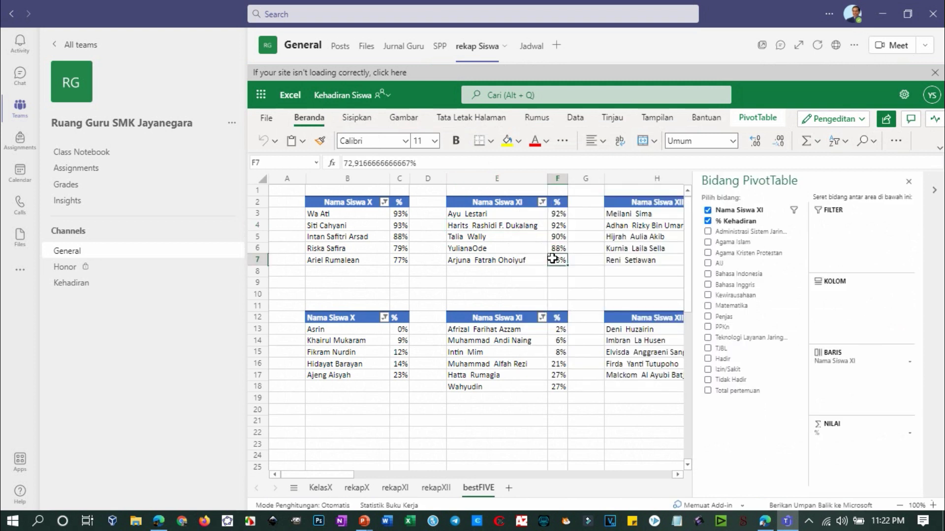
pyautogui.click(496, 228)
pyautogui.rightClick(497, 228)
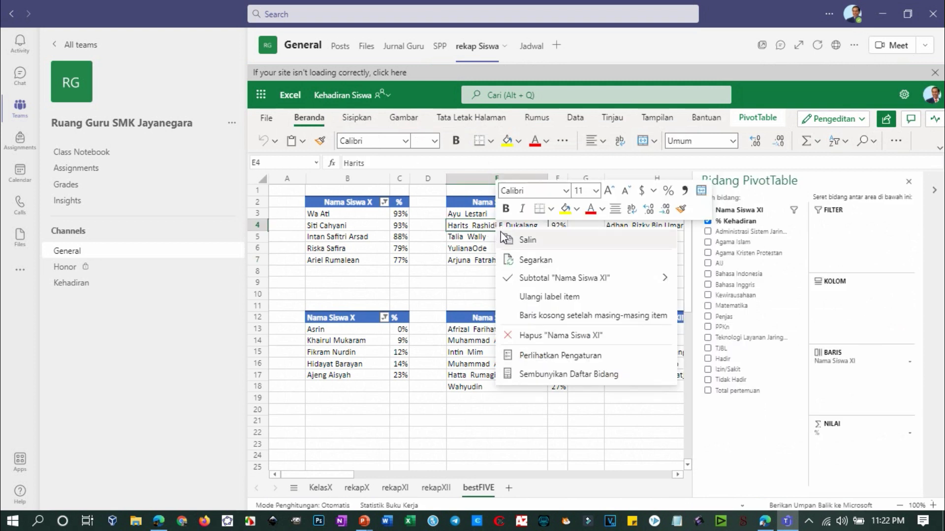
pyautogui.click(526, 259)
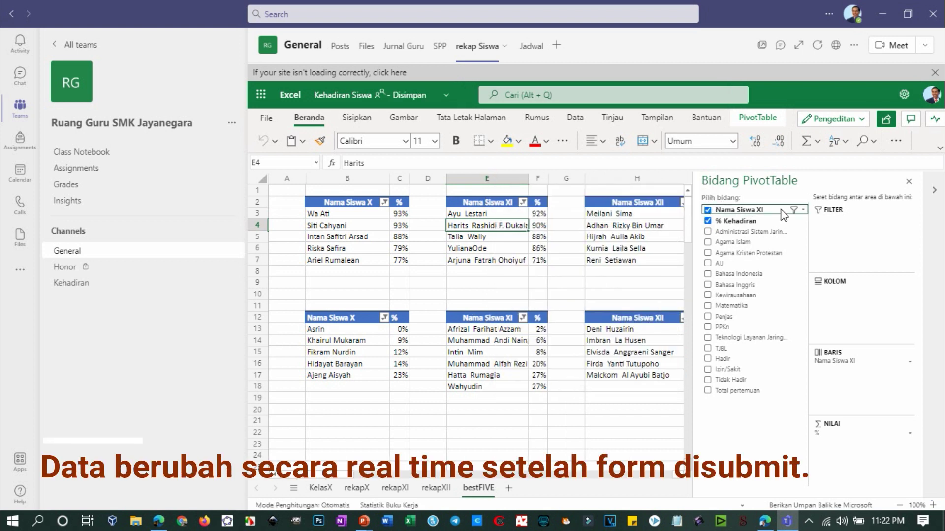
pyautogui.click(909, 181)
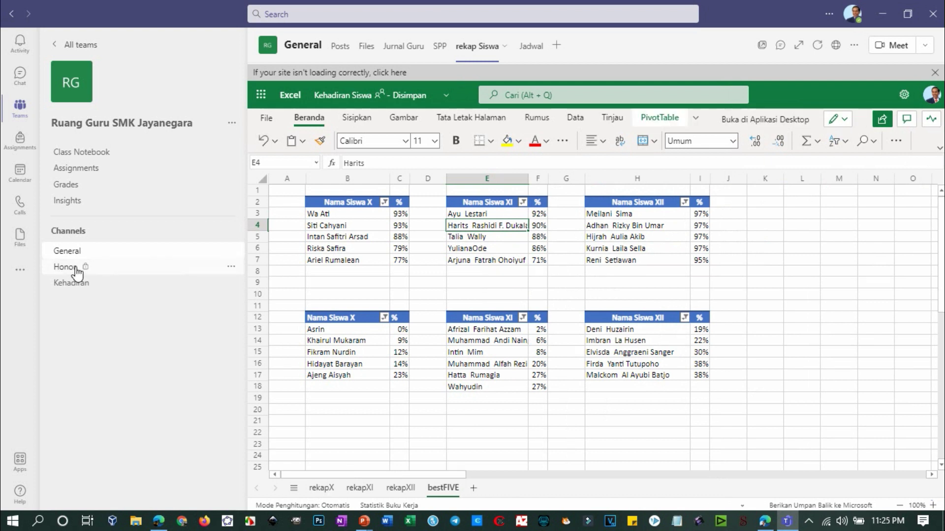
# - Open the Honor workbook in the Honor channel and close the PivotTable field list
pyautogui.click(76, 271)
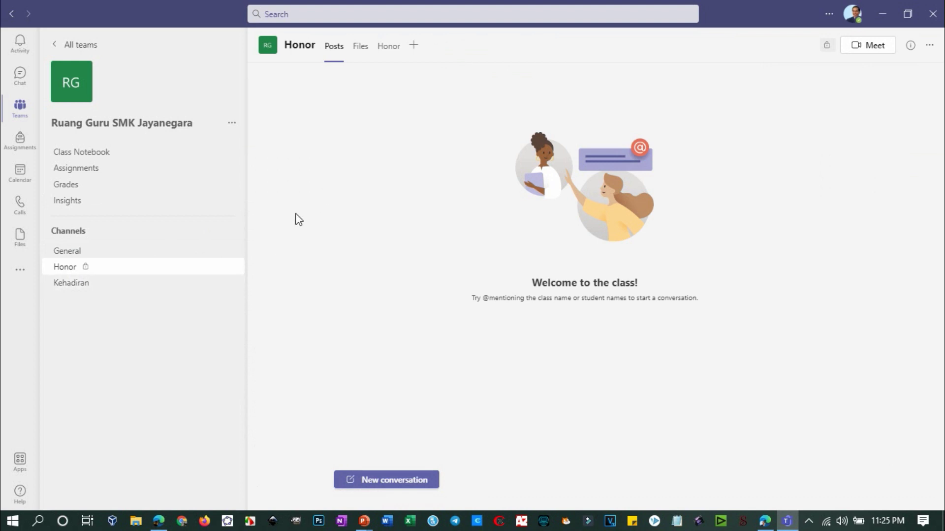
pyautogui.click(389, 57)
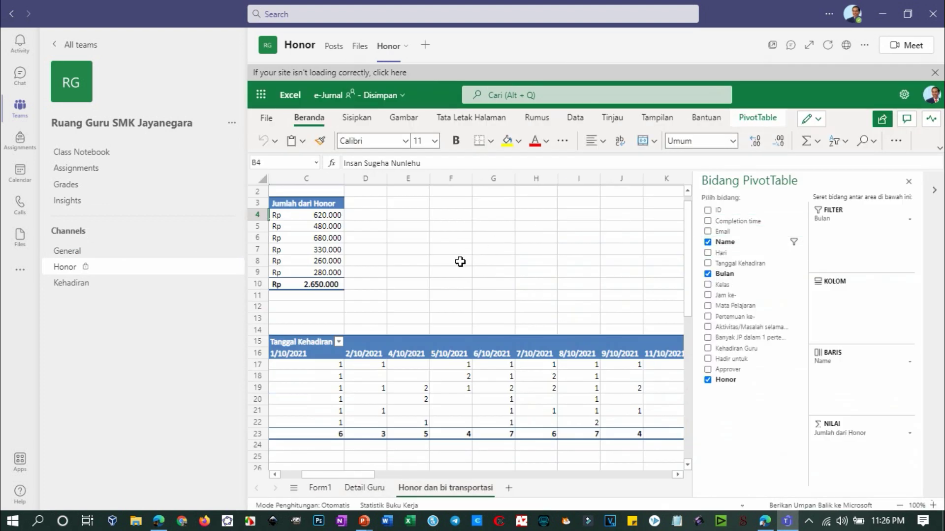
pyautogui.moveTo(361, 476); pyautogui.dragTo(316, 475)
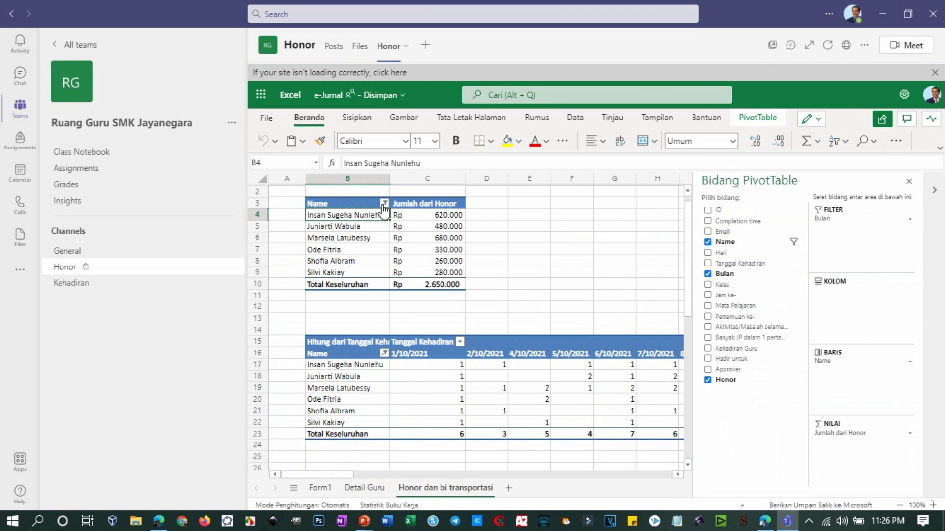
pyautogui.click(909, 181)
# - Add the last teacher in the list to the Name filter of the Jumlah dari Honor PivotTable
pyautogui.click(385, 203)
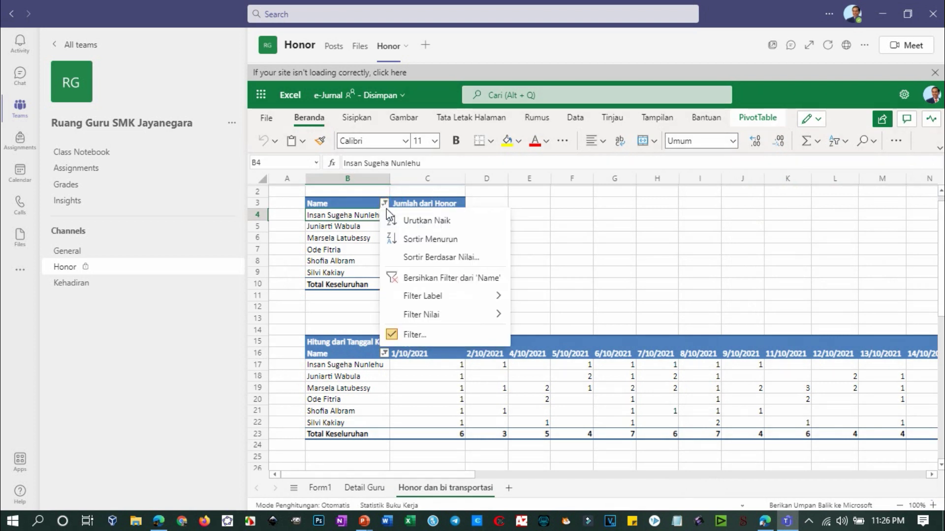
pyautogui.moveTo(426, 317)
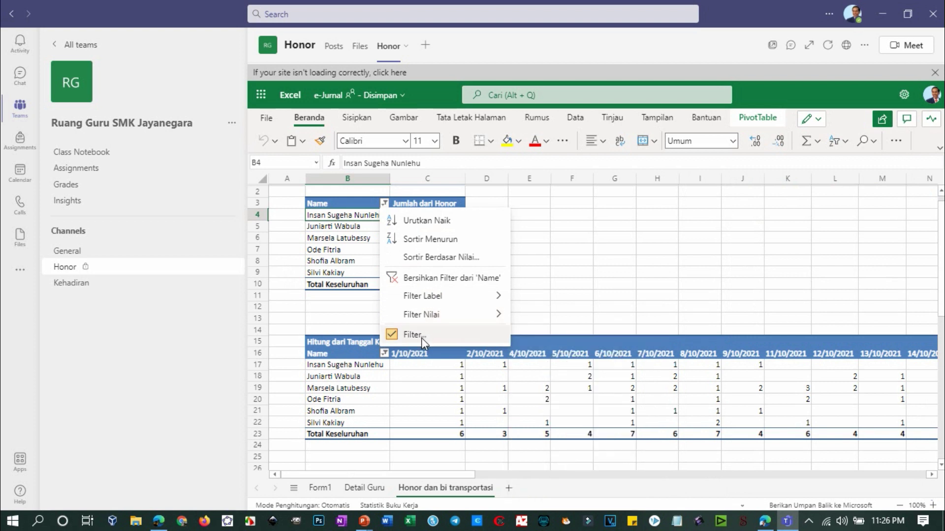
pyautogui.click(421, 337)
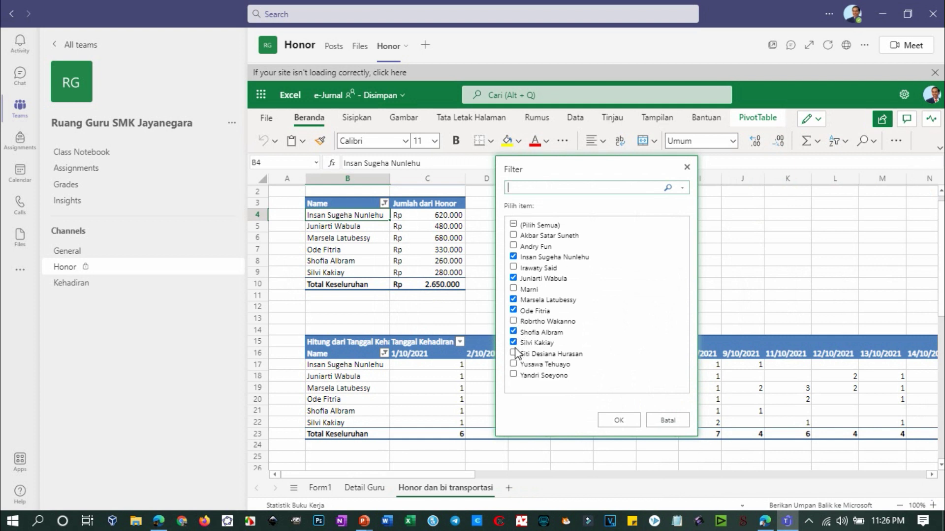
pyautogui.click(514, 375)
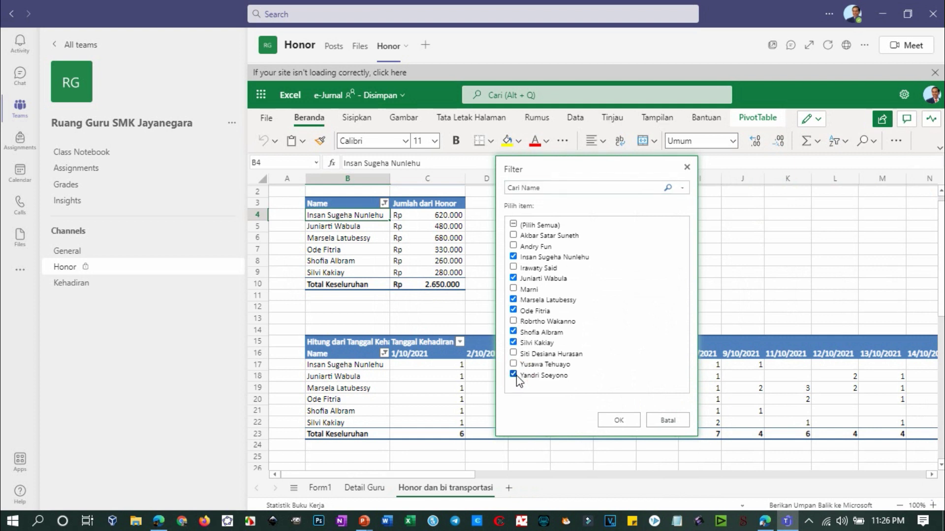
pyautogui.click(619, 420)
# - Refresh the Jumlah dari Honor PivotTable on the Honor dan bi transportasi sheet
pyautogui.click(369, 273)
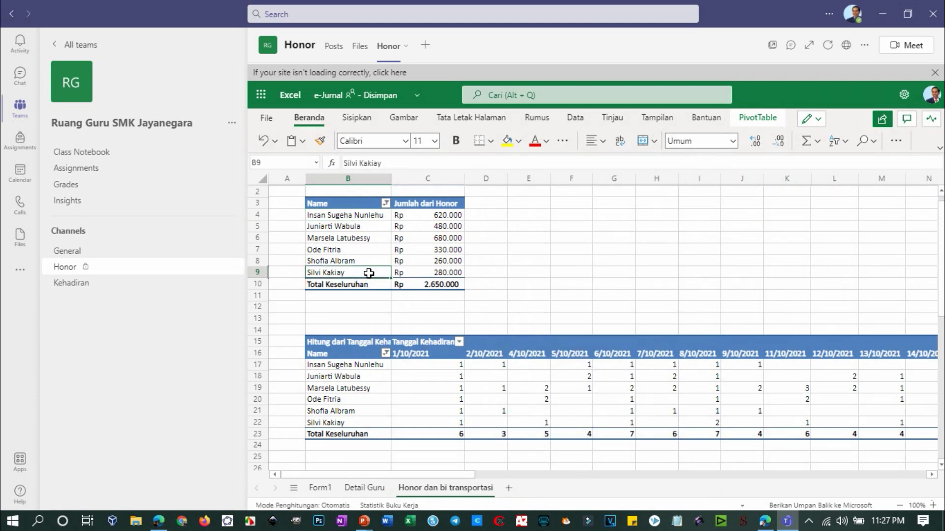
pyautogui.rightClick(369, 273)
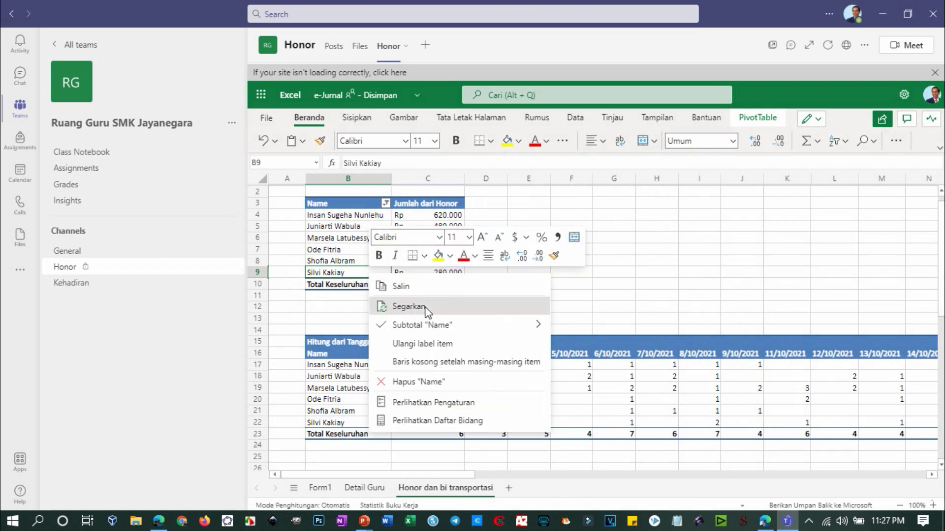
pyautogui.click(426, 309)
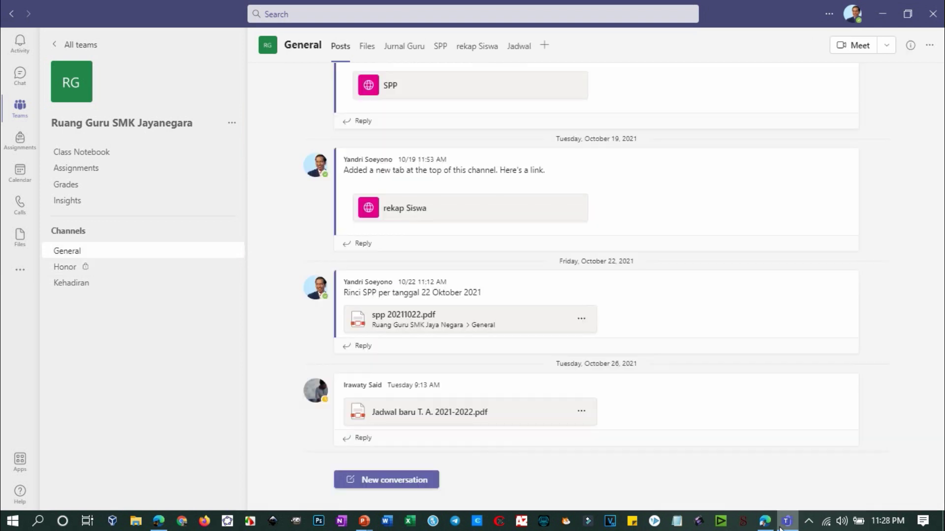
# - Switch to Microsoft Edge and open the ejurnal SMK Jayanegara flow for editing in Power Automate
pyautogui.click(765, 520)
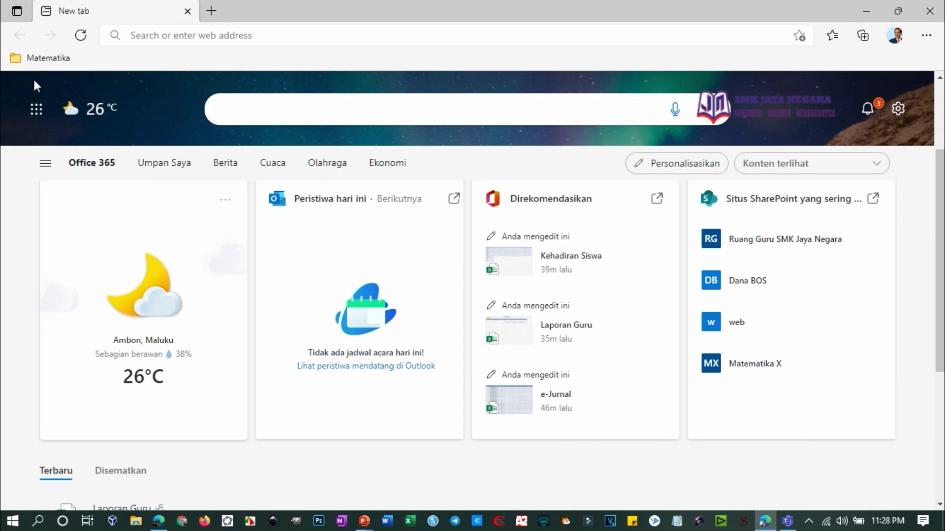
pyautogui.click(37, 109)
pyautogui.click(174, 300)
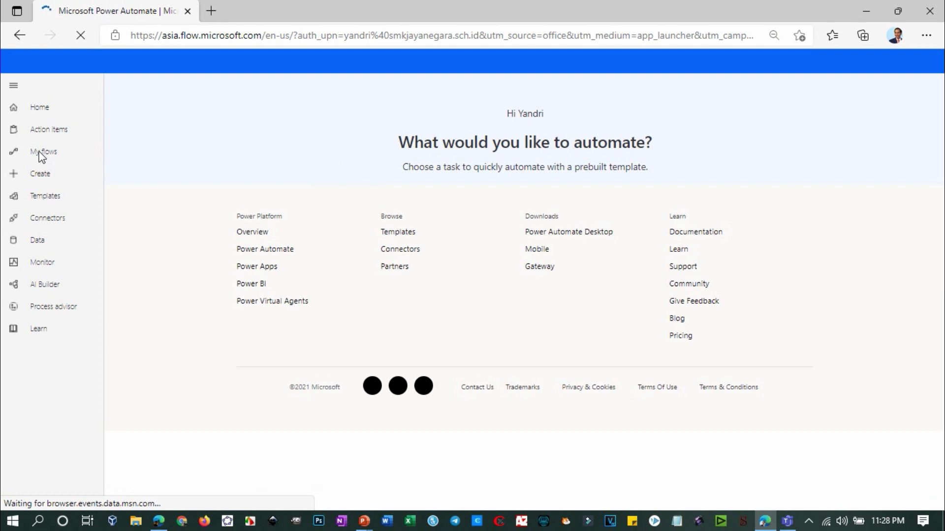
pyautogui.click(37, 151)
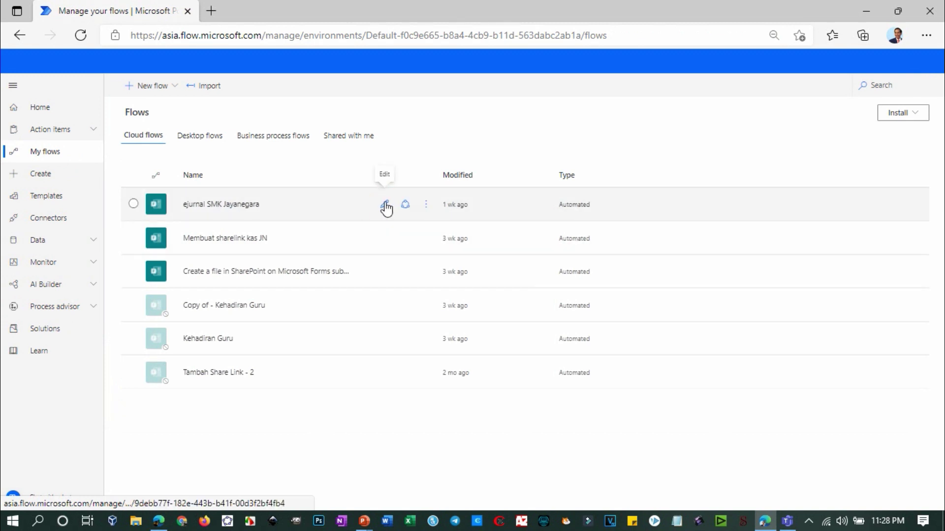
pyautogui.click(386, 203)
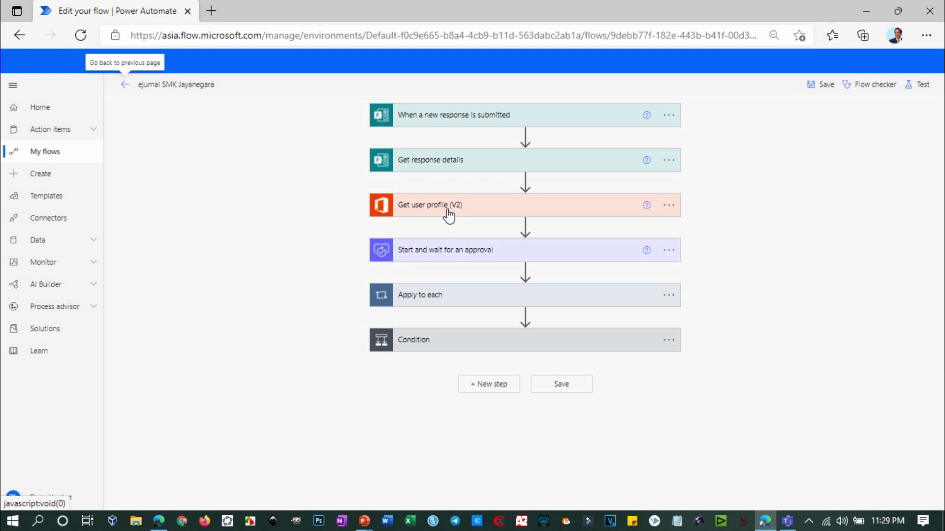
# - Examine the response options, title, assignees and details of the Start and wait for an approval action, and collapse it
pyautogui.click(459, 255)
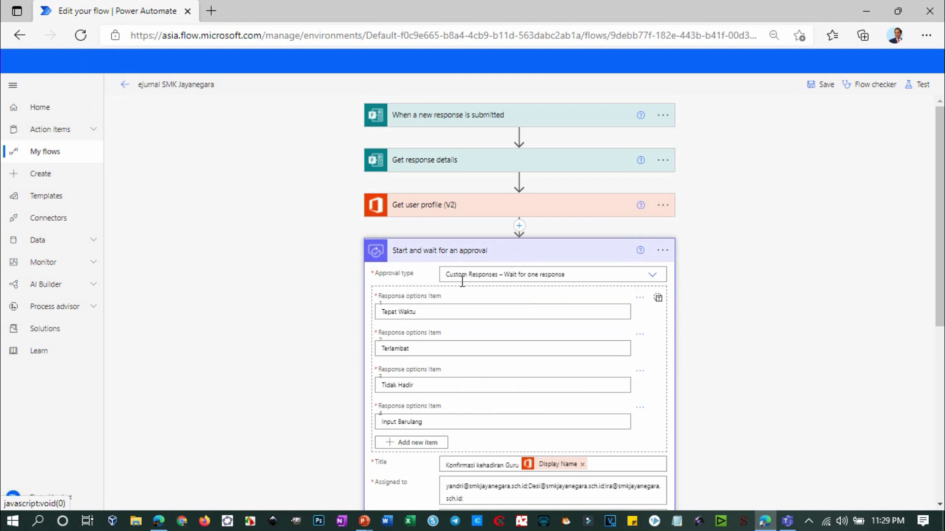
pyautogui.scroll(-1, 462, 281)
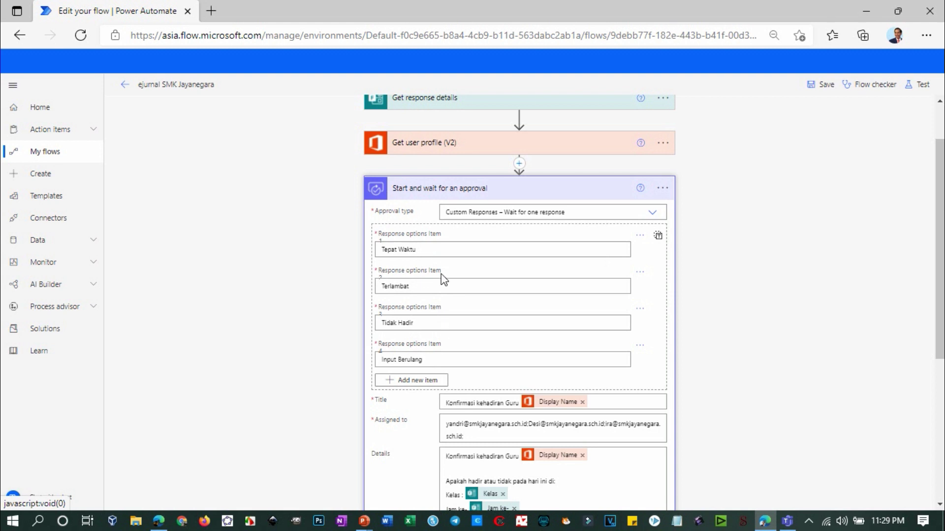
pyautogui.scroll(-3, 447, 285)
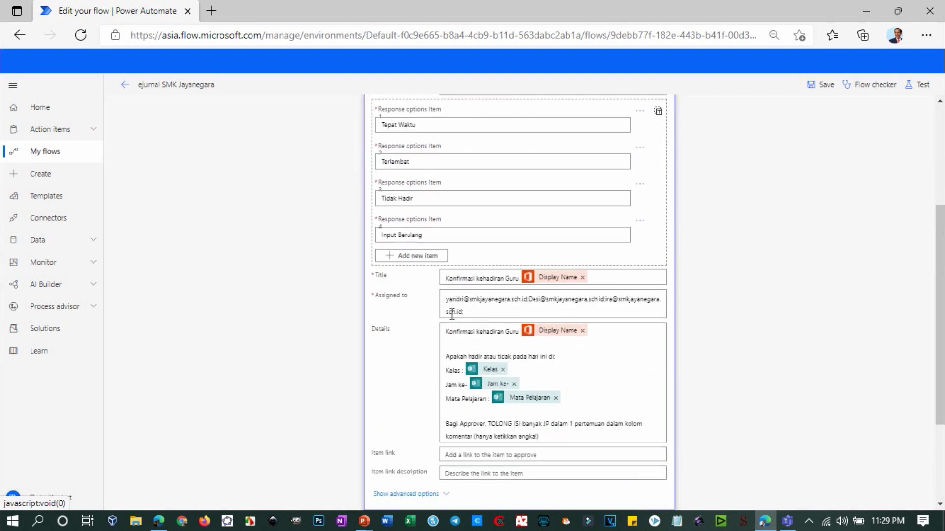
pyautogui.scroll(-3, 514, 381)
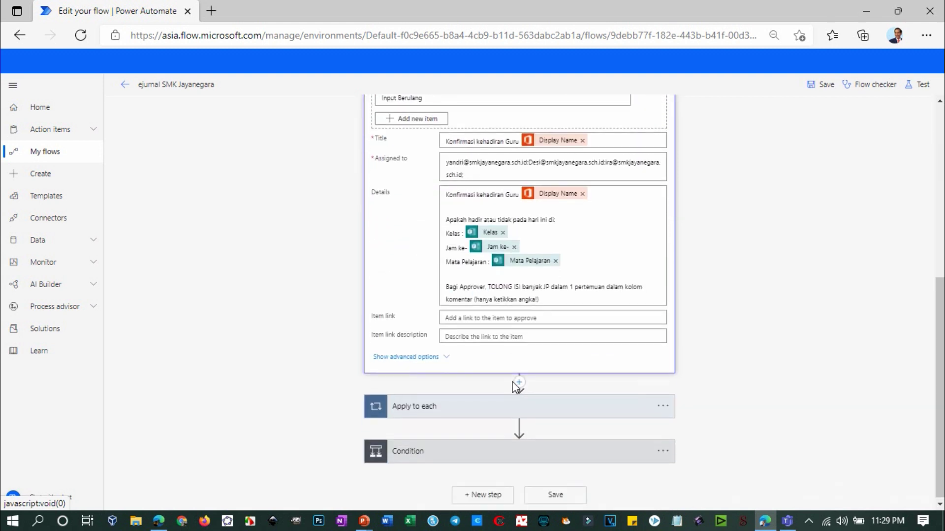
pyautogui.scroll(7, 407, 354)
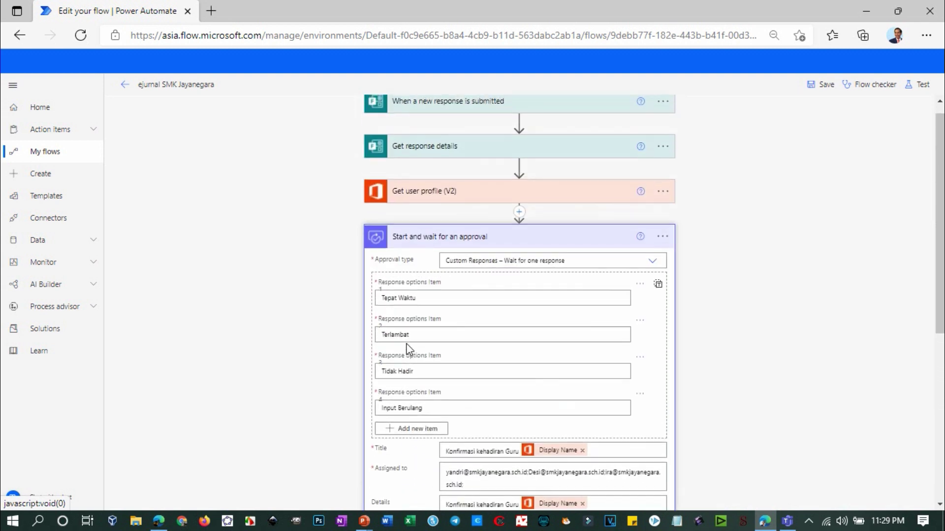
pyautogui.click(407, 237)
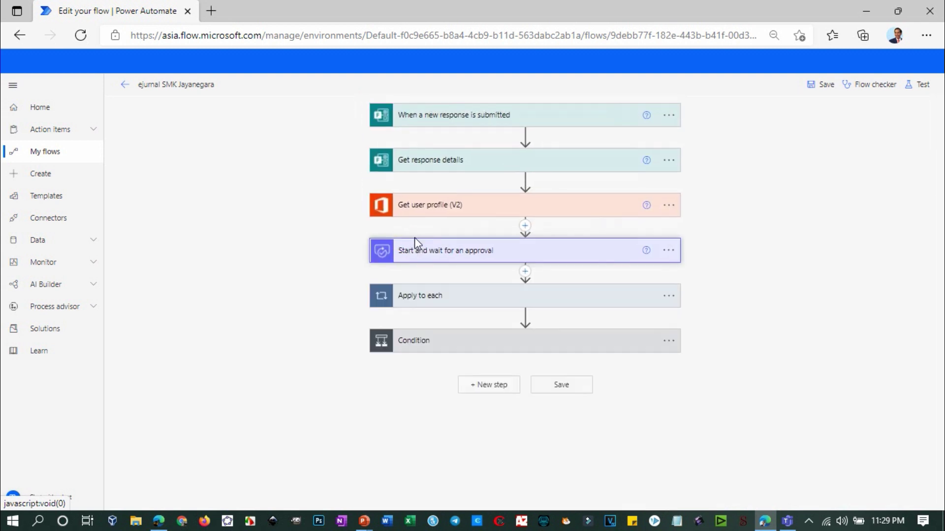
# - Expand the Apply to each loop and its Update a row action, and examine the Banyak JP, Kehadiran Guru and Approver field mappings
pyautogui.click(436, 300)
pyautogui.scroll(-3, 465, 302)
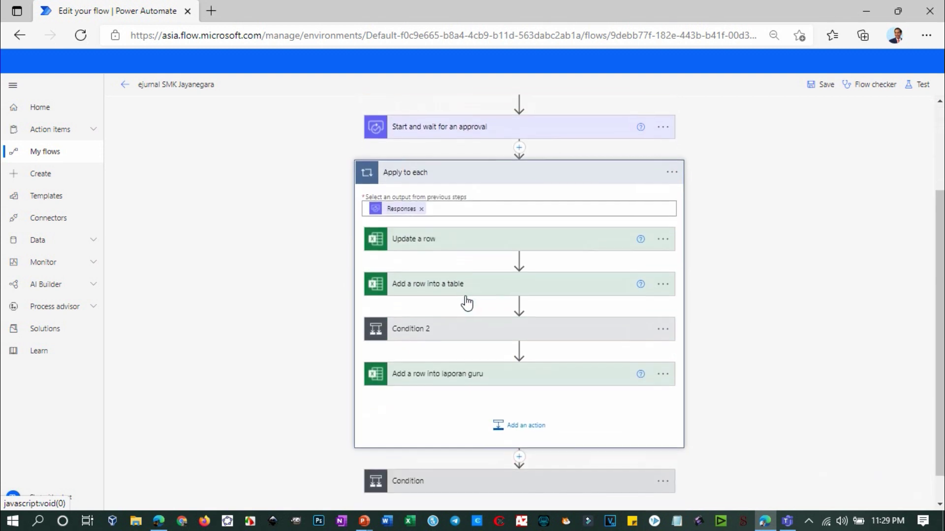
pyautogui.click(445, 249)
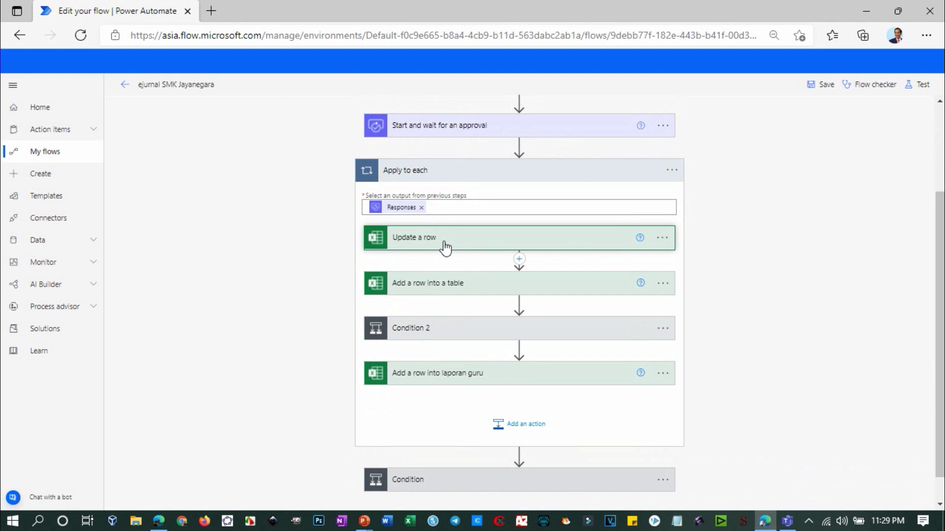
pyautogui.scroll(-8, 445, 249)
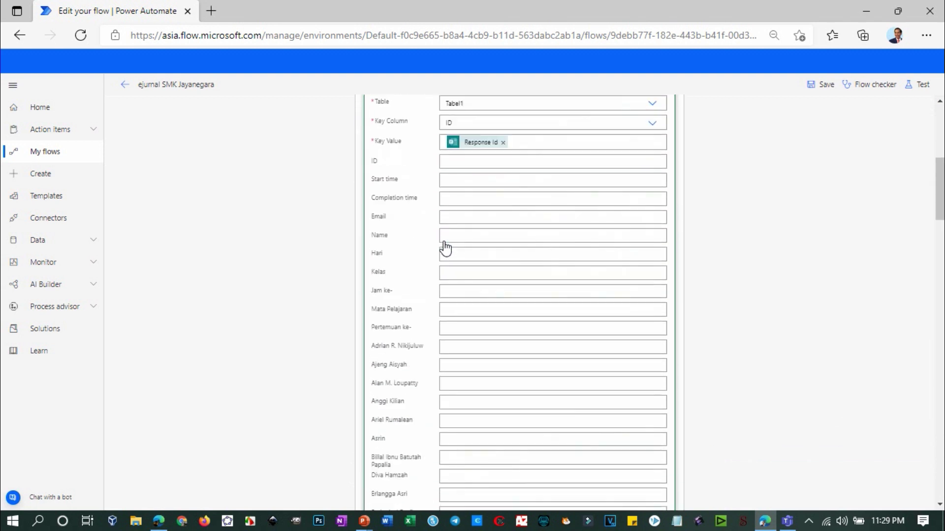
pyautogui.scroll(-15, 444, 241)
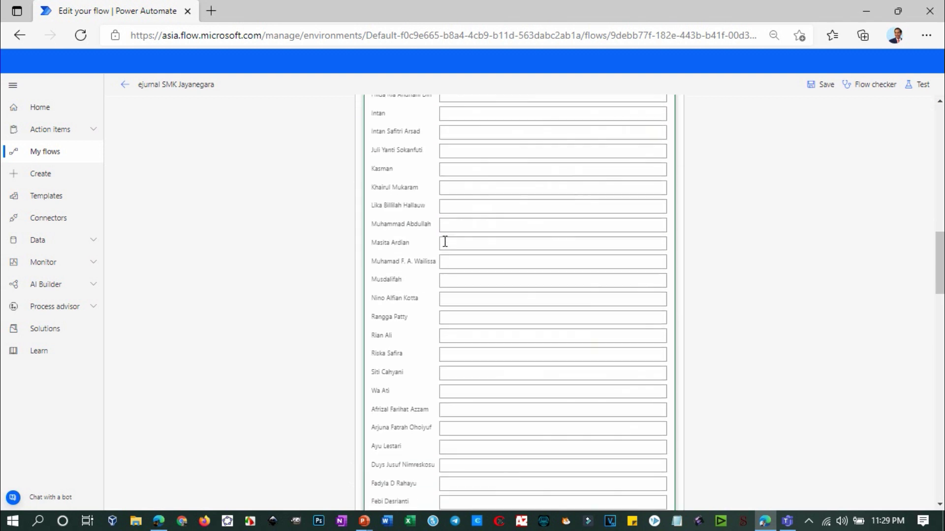
pyautogui.scroll(-12, 445, 241)
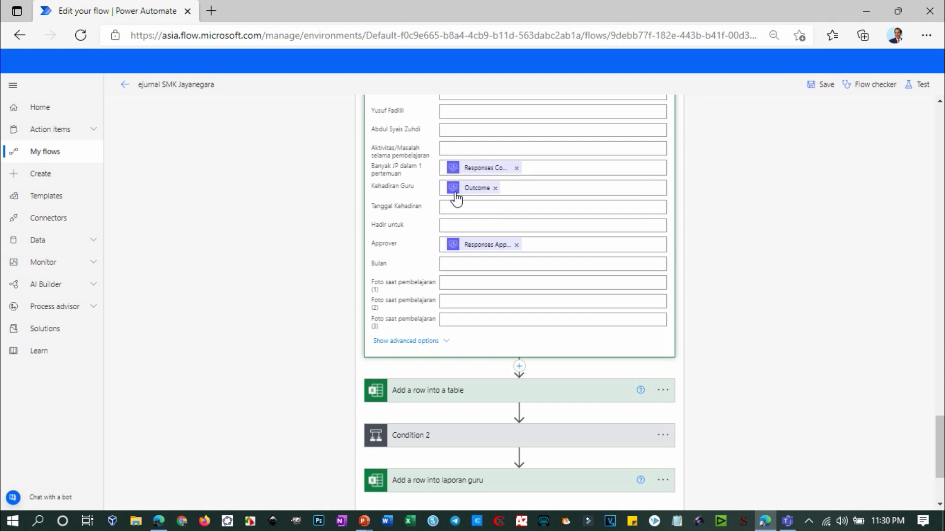
pyautogui.moveTo(450, 196)
pyautogui.moveTo(481, 250)
# - Switch to Teams and open the Form1 sheet of the e-Jurnal workbook in the Honor channel's Honor tab
pyautogui.click(785, 525)
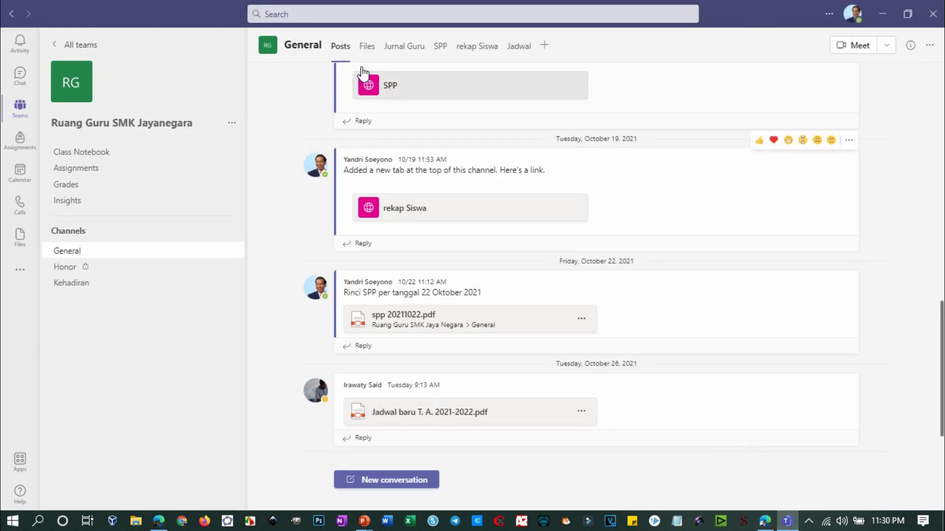
pyautogui.click(93, 268)
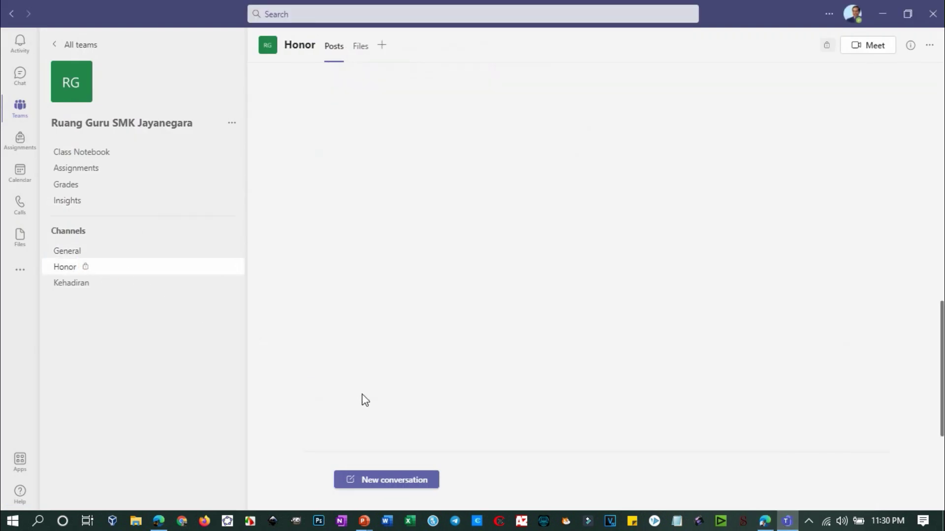
pyautogui.click(388, 46)
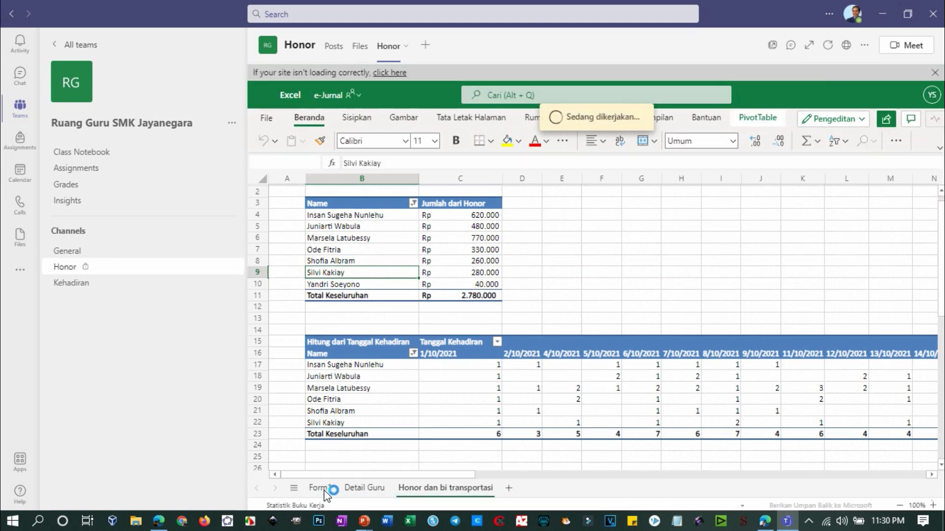
pyautogui.click(321, 488)
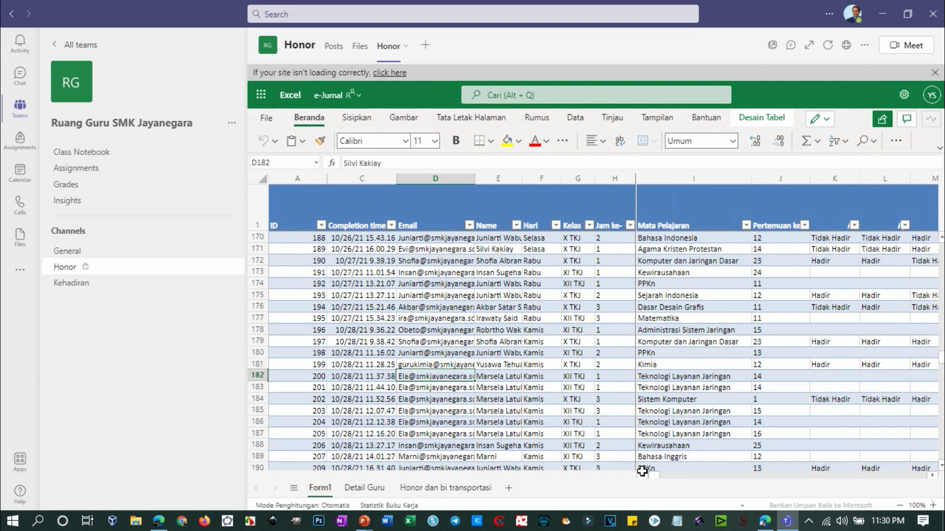
# - Examine the Kehadiran Guru to Approver columns of Form1 and select the Kehadiran Guru cell in row 185
pyautogui.moveTo(654, 480); pyautogui.dragTo(849, 477)
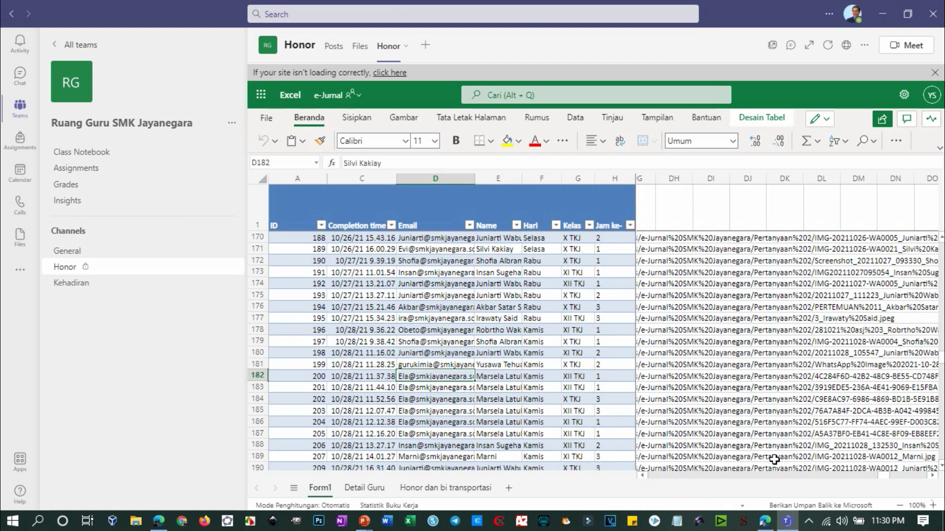
pyautogui.click(805, 476)
pyautogui.click(807, 476)
pyautogui.click(807, 476)
pyautogui.click(807, 476)
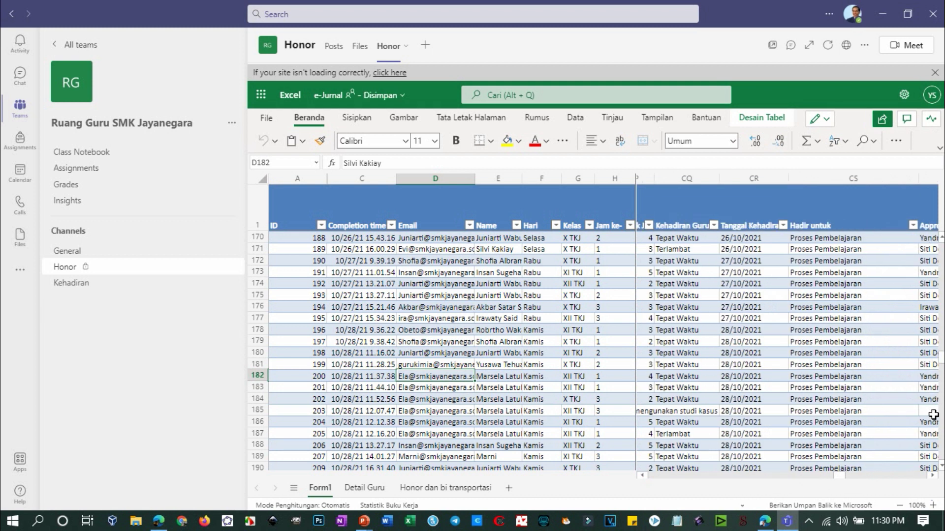
pyautogui.click(662, 411)
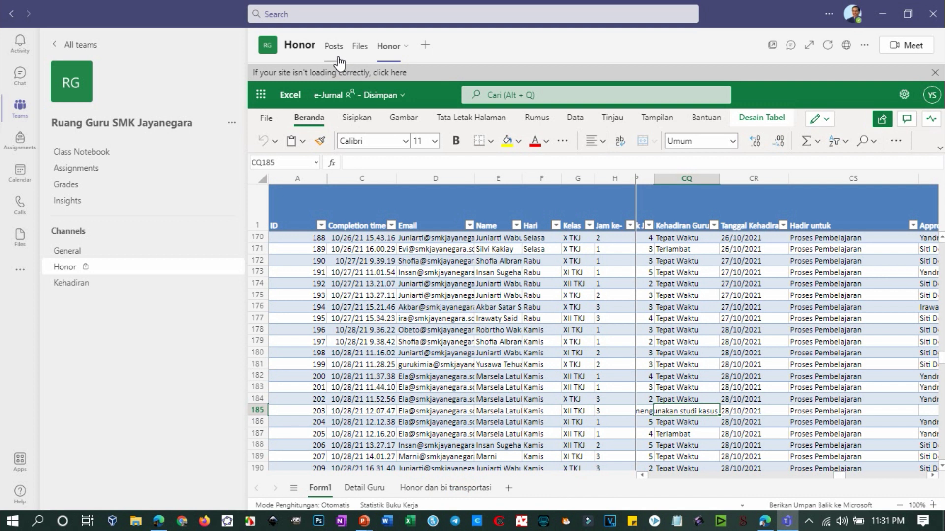
# - Switch back to the flow in Microsoft Edge and expand the Add a row into a table action below Update a row
pyautogui.hotkey('alt', 'Tab')
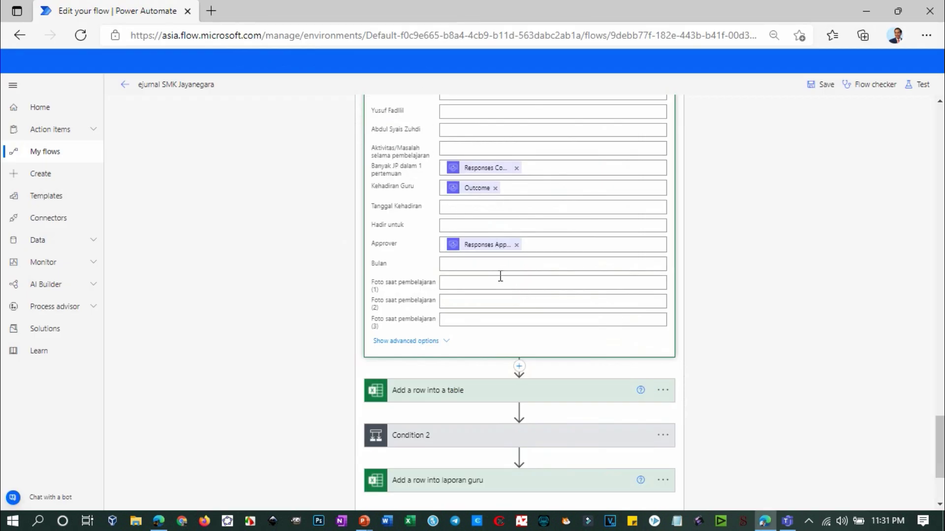
pyautogui.scroll(-2, 511, 315)
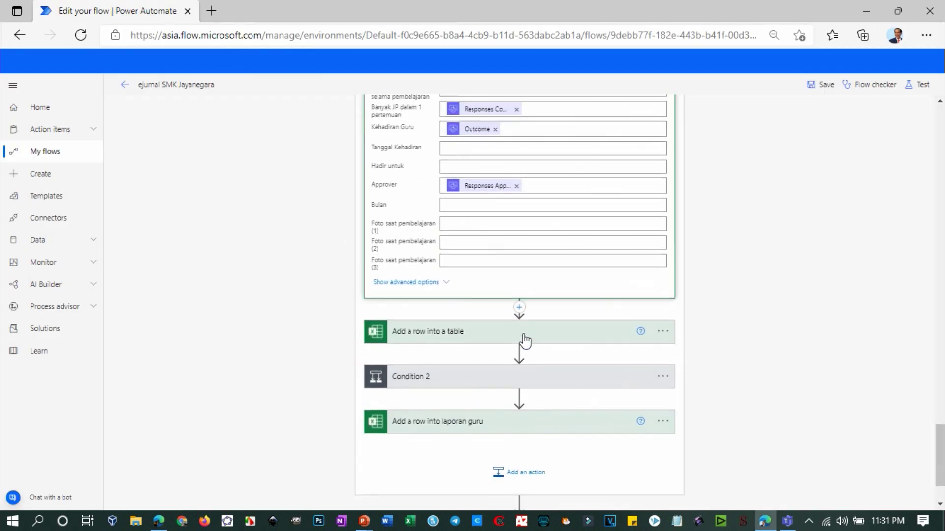
pyautogui.click(473, 333)
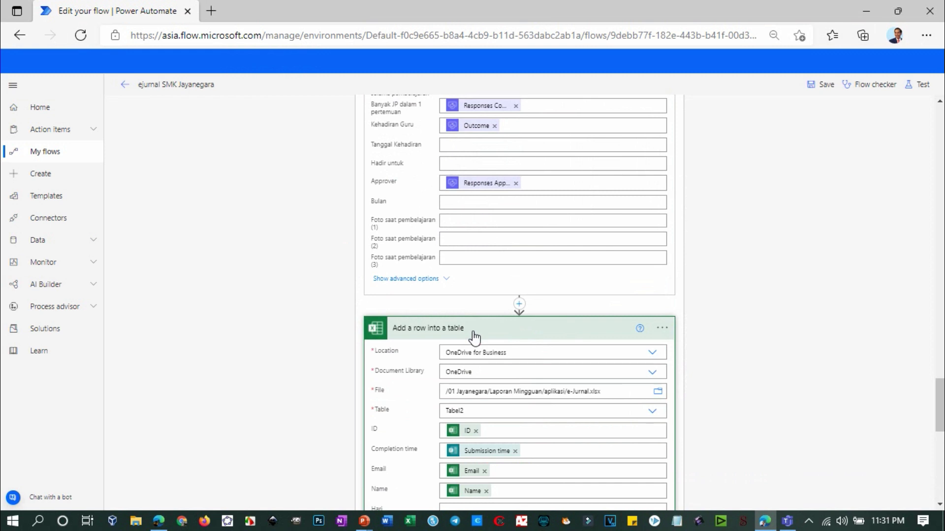
pyautogui.scroll(-3, 474, 337)
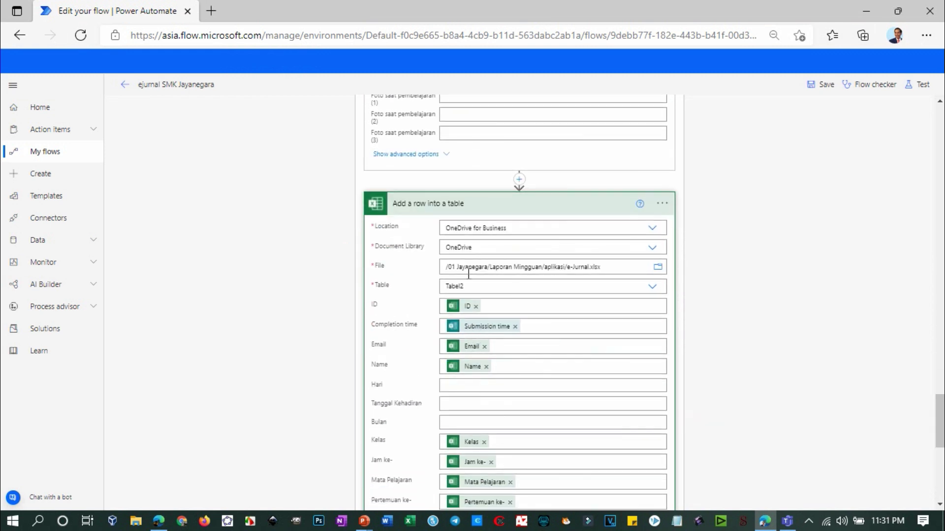
# - Switch to Teams to view the Detail Guru sheet of the e-Jurnal workbook, and return to the flow in Microsoft Edge
pyautogui.hotkey('alt', 'Tab')
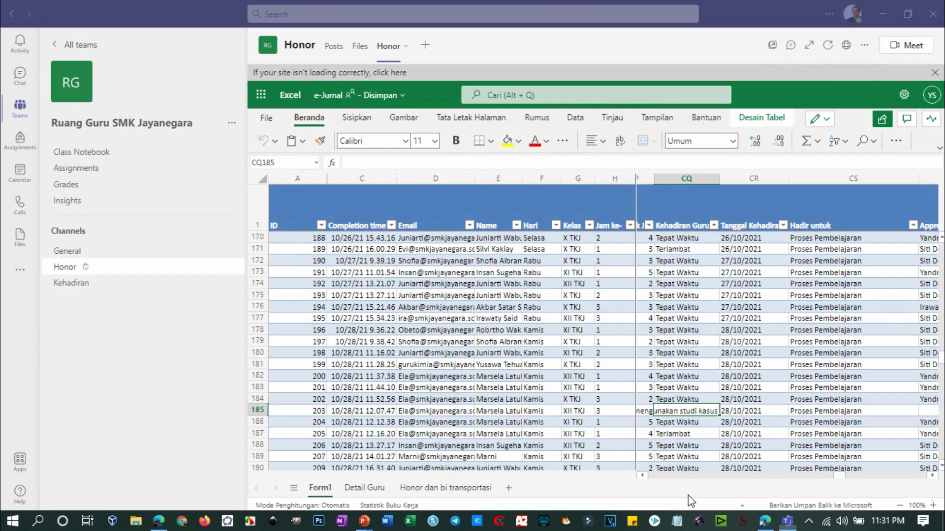
pyautogui.click(372, 487)
pyautogui.hotkey('alt', 'Tab')
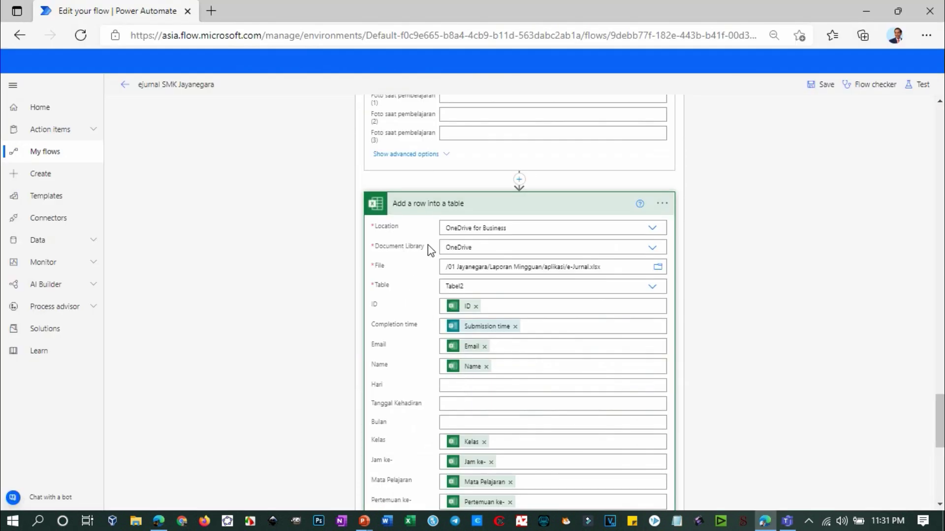
# - Examine the field mappings of the Add a row into a table action from ID down to Honor
pyautogui.scroll(-3, 489, 345)
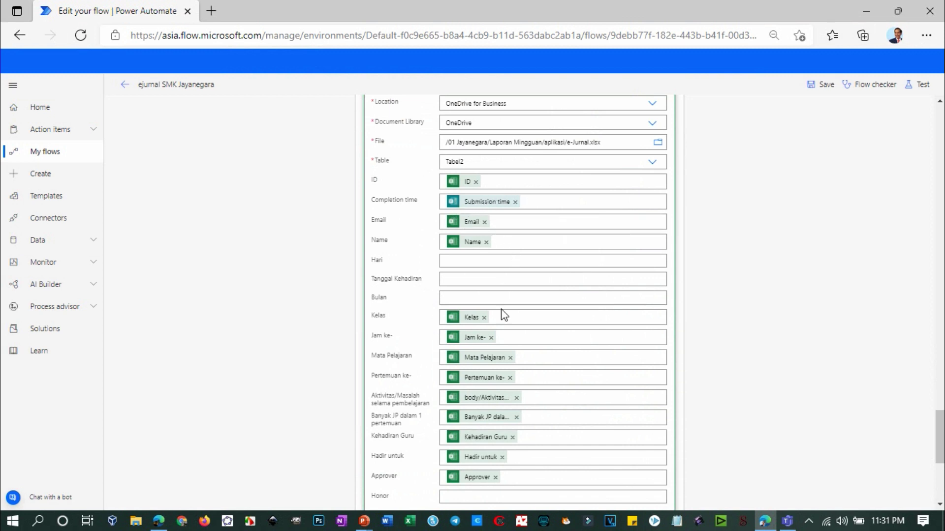
pyautogui.scroll(-3, 502, 315)
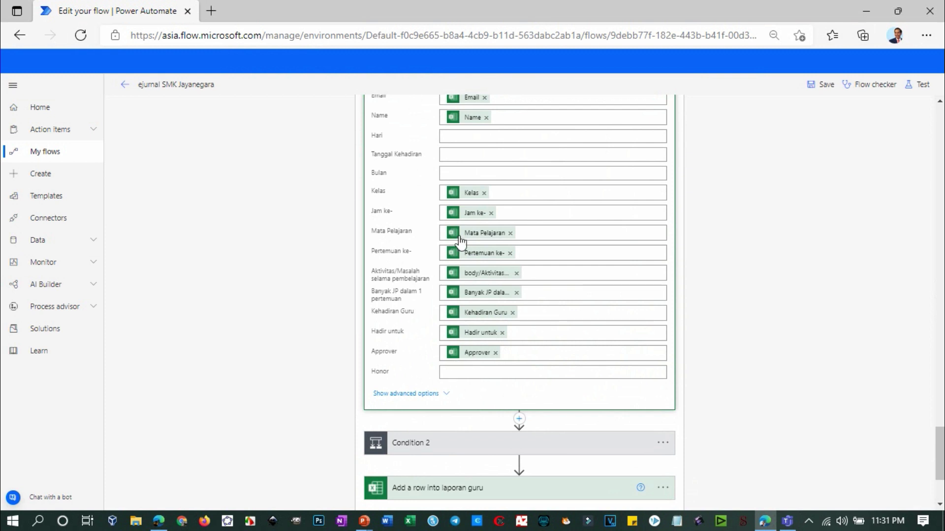
pyautogui.scroll(-3, 483, 367)
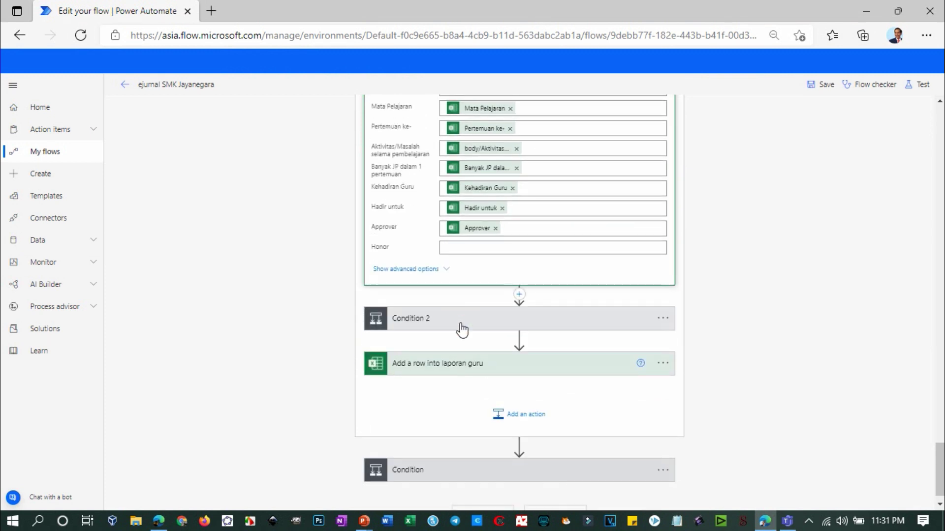
# - Expand Condition 2 and its data siswa kelas X action to examine the class condition and the target workbook settings
pyautogui.click(462, 329)
pyautogui.scroll(-3, 462, 330)
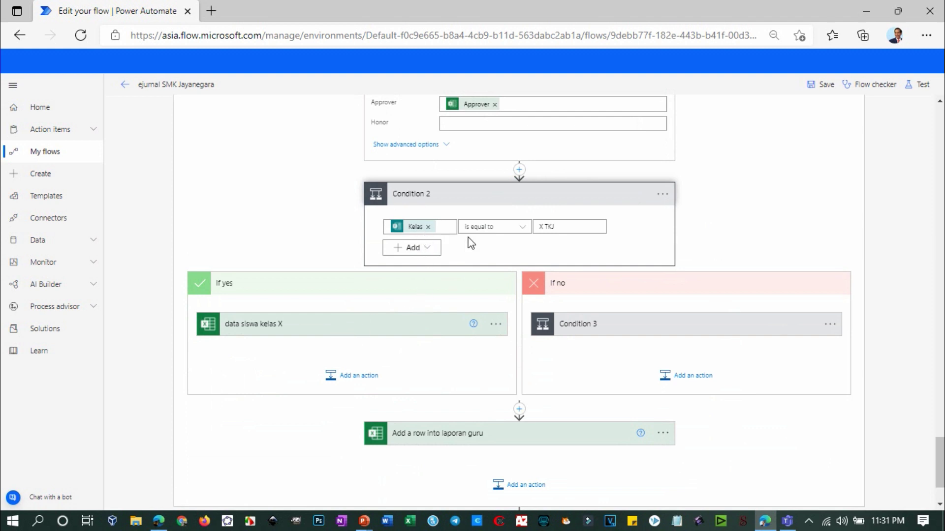
pyautogui.click(313, 329)
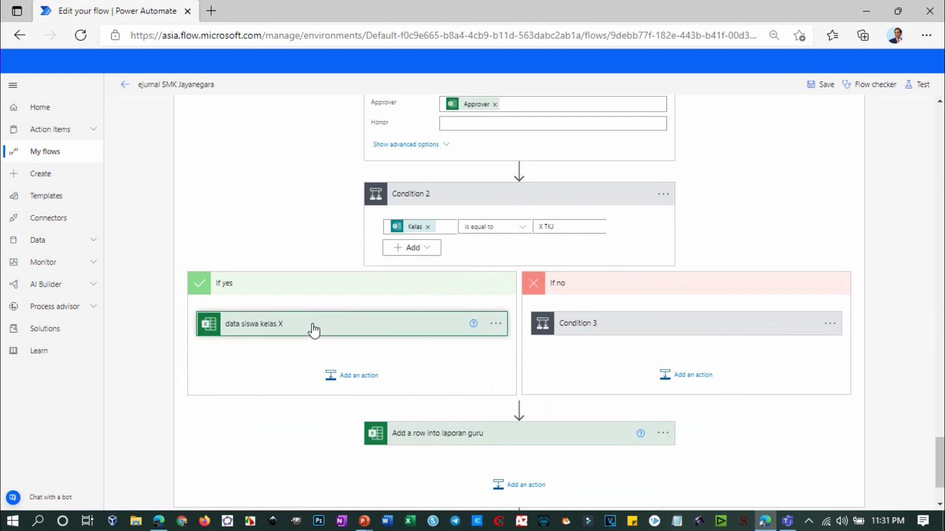
pyautogui.click(295, 330)
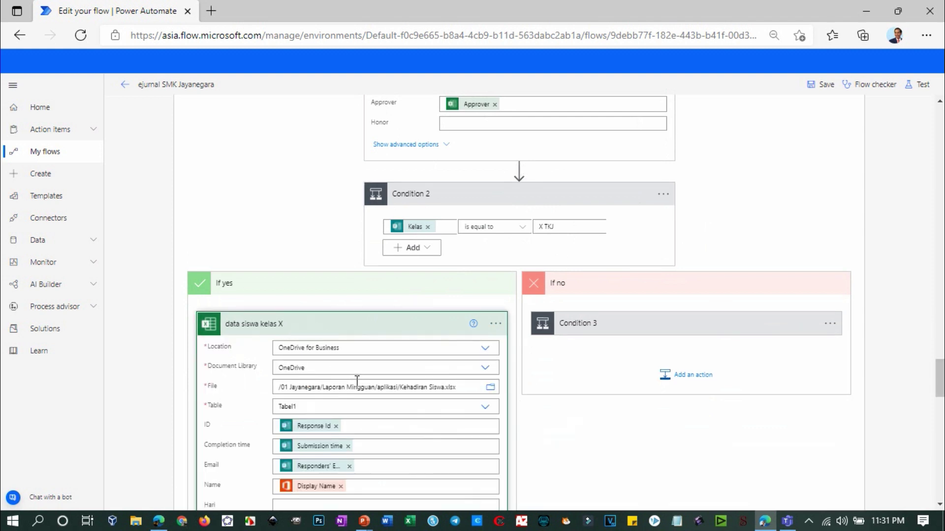
pyautogui.scroll(-4, 357, 382)
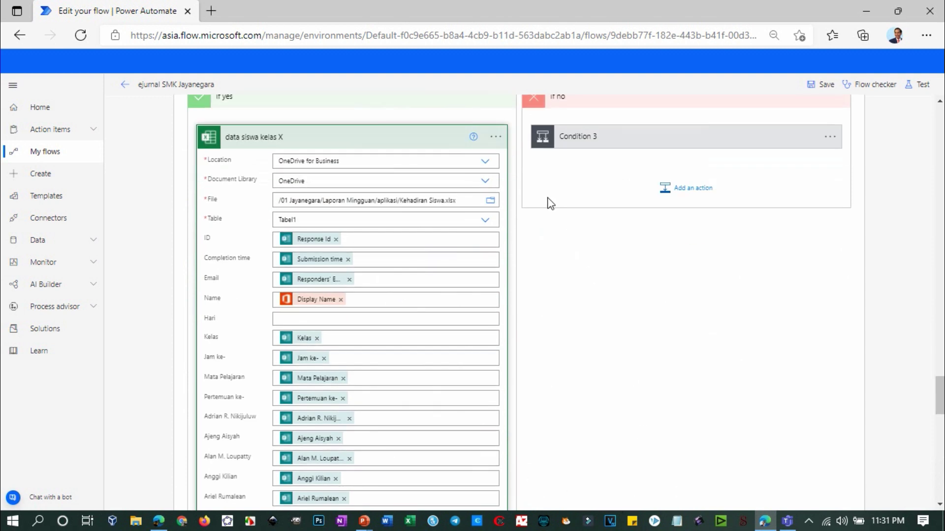
# - Switch to Teams and open the rekap Siswa tab of the General channel
pyautogui.hotkey('alt', 'Tab')
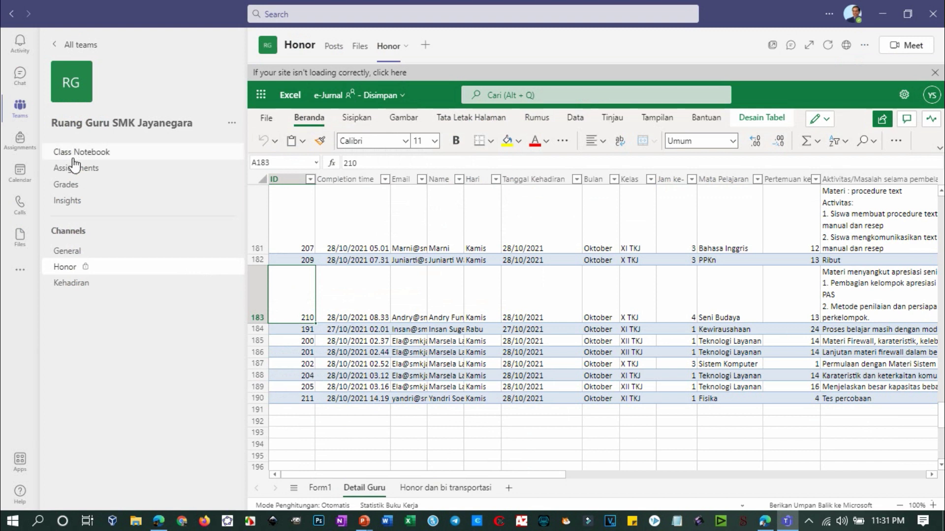
pyautogui.click(83, 252)
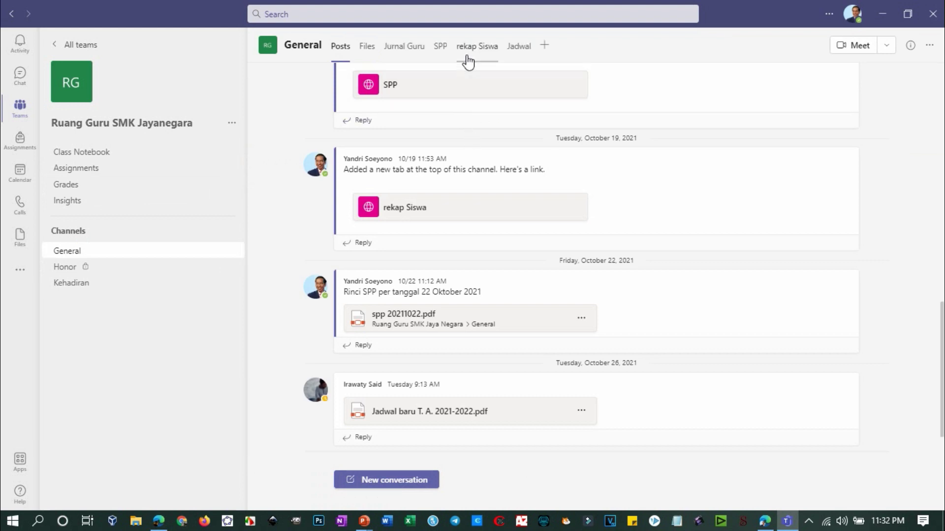
pyautogui.click(480, 51)
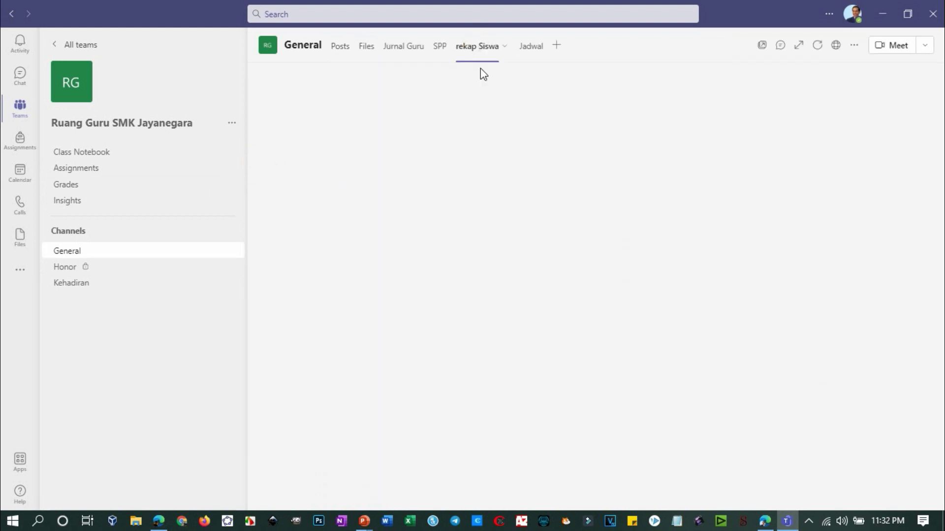
# - Switch back to the flow in Microsoft Edge and examine the student and attendance field mappings of the data siswa kelas X action
pyautogui.hotkey('alt', 'Tab')
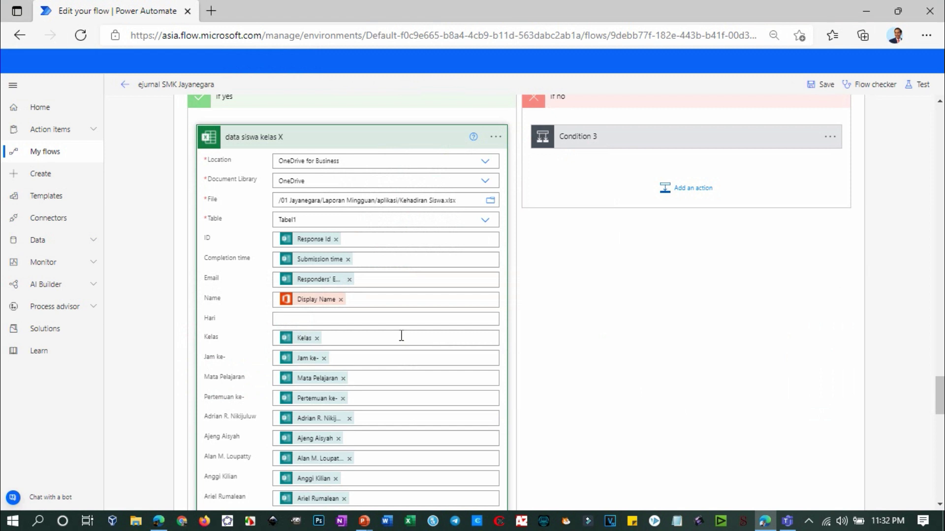
pyautogui.scroll(-4, 339, 376)
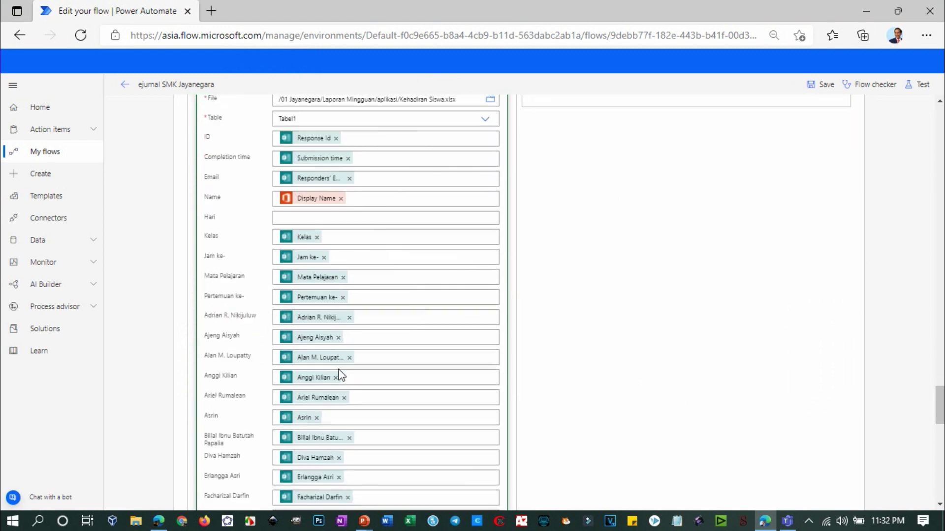
pyautogui.scroll(-15, 325, 338)
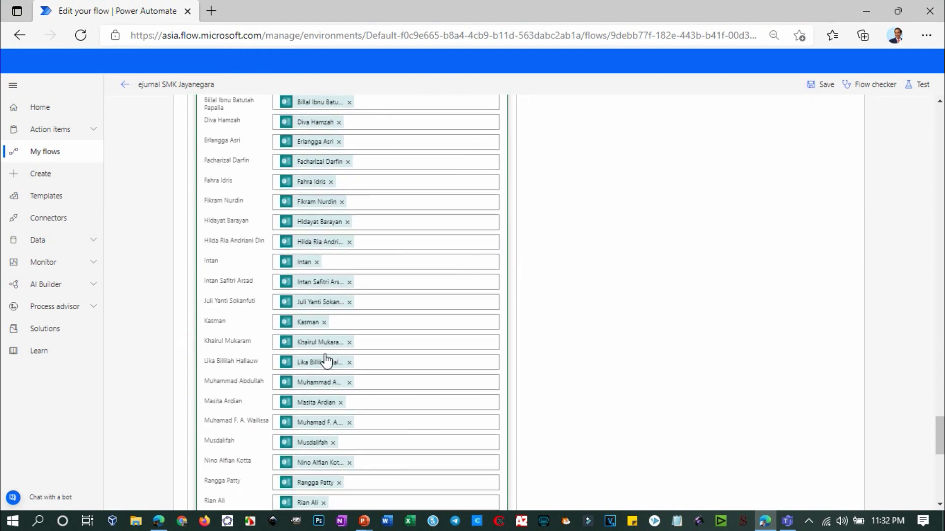
pyautogui.scroll(-1, 325, 361)
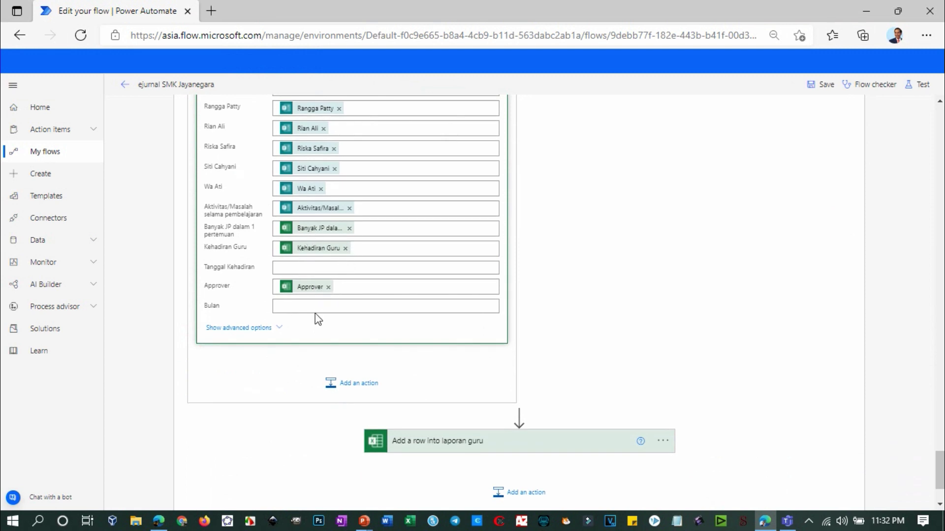
# - Collapse the data siswa kelas X action and expand Condition 3 and Condition 4 in the nested If no branches
pyautogui.scroll(15, 507, 329)
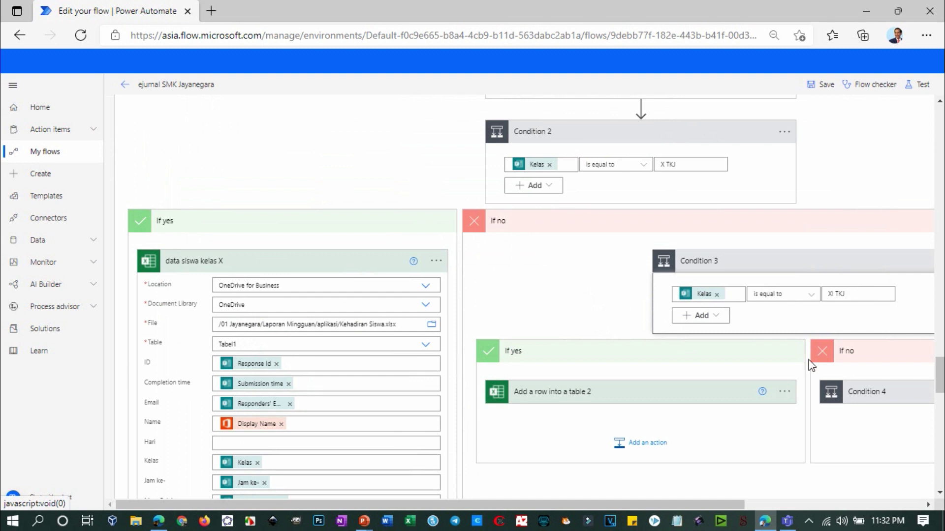
pyautogui.click(334, 268)
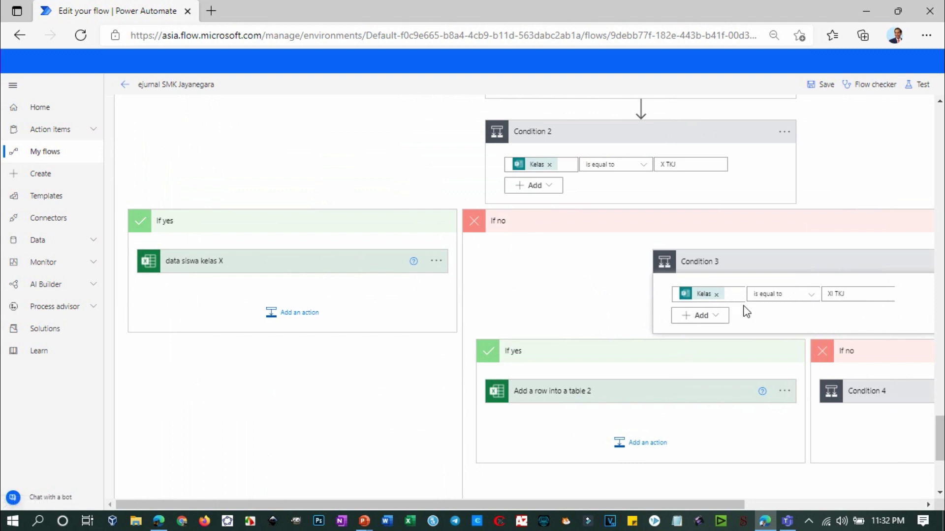
pyautogui.click(863, 392)
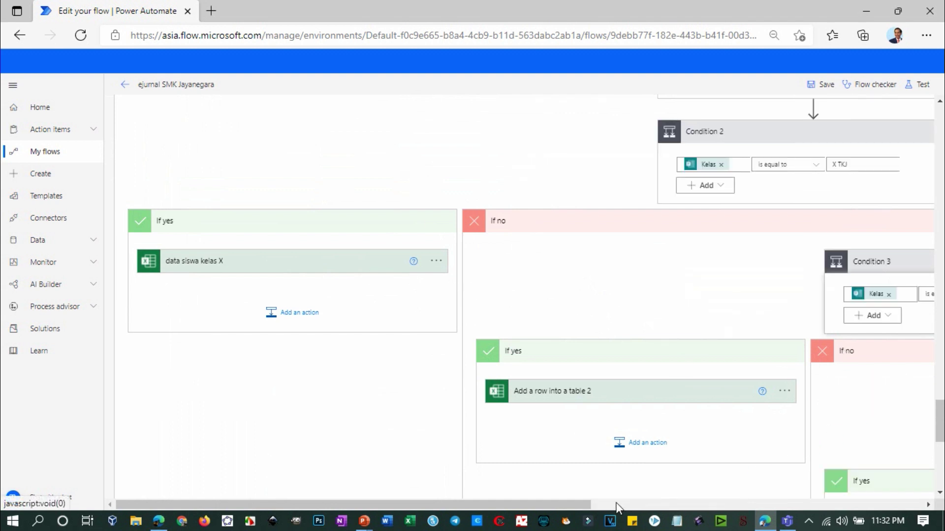
# - Examine the class comparisons and row actions in nested Condition 3 and Condition 4, and collapse the If no branch of Condition 2
pyautogui.moveTo(570, 502); pyautogui.dragTo(757, 500)
pyautogui.scroll(-4, 730, 441)
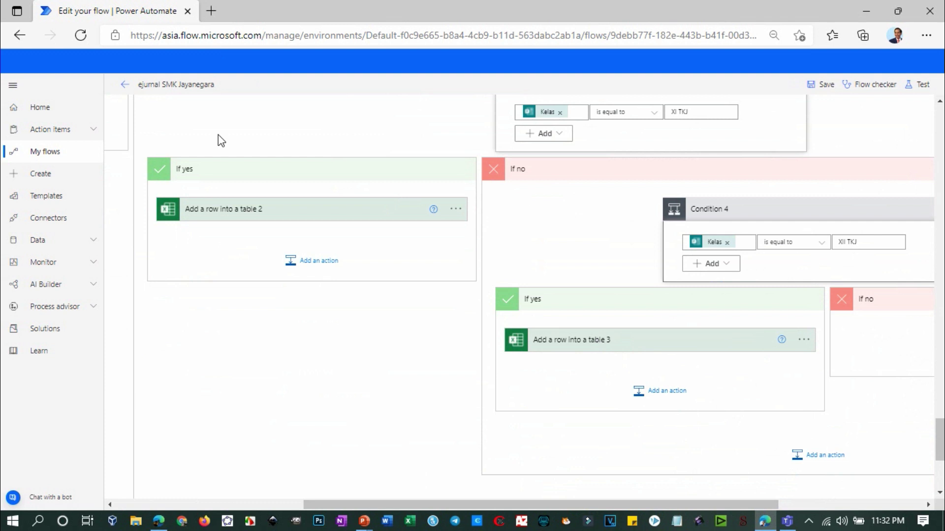
pyautogui.scroll(5, 374, 201)
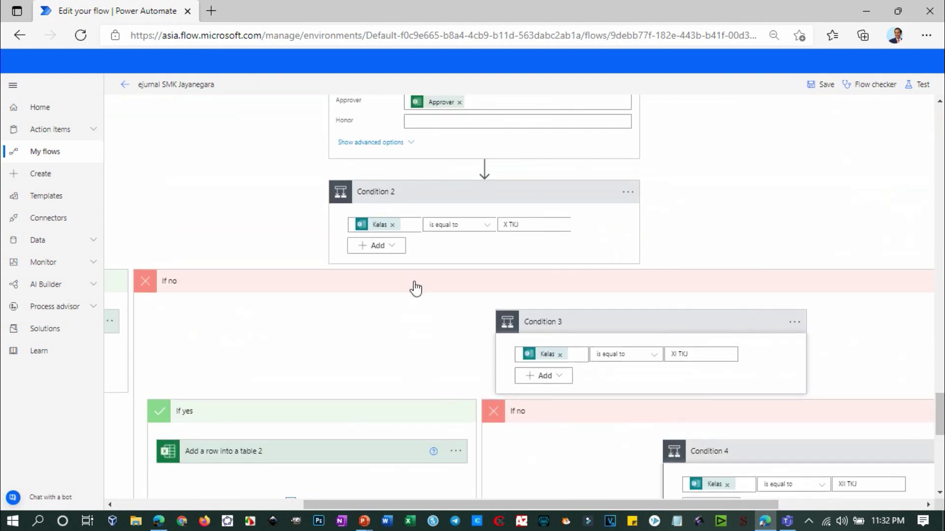
pyautogui.click(415, 285)
pyautogui.scroll(3, 421, 265)
pyautogui.scroll(10, 420, 252)
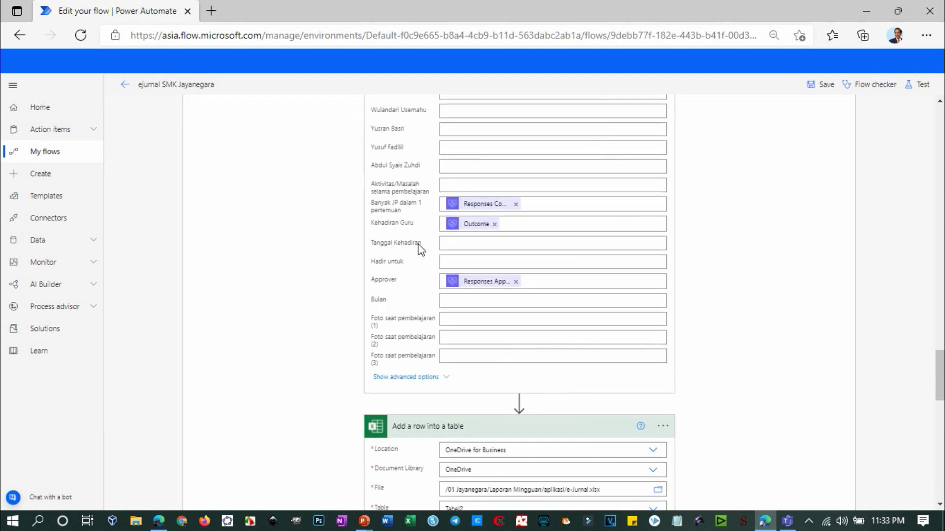
pyautogui.scroll(-10, 421, 249)
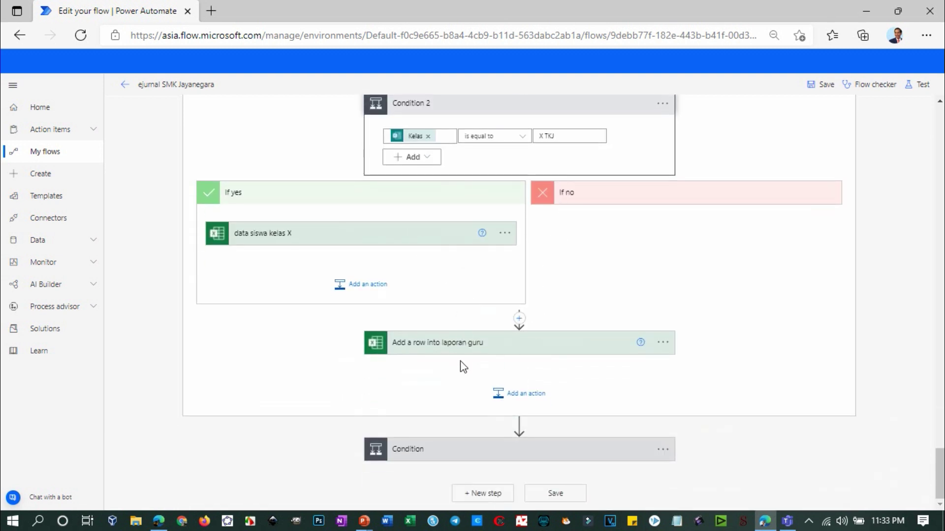
# - Expand the Add a row into laporan guru action to examine its target workbook and the mapping of each report column
pyautogui.click(437, 343)
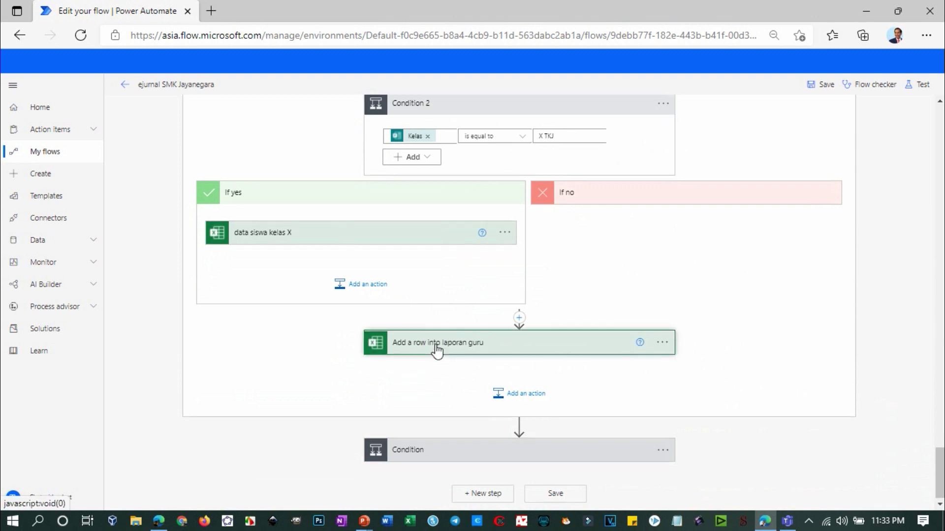
pyautogui.scroll(-3, 492, 364)
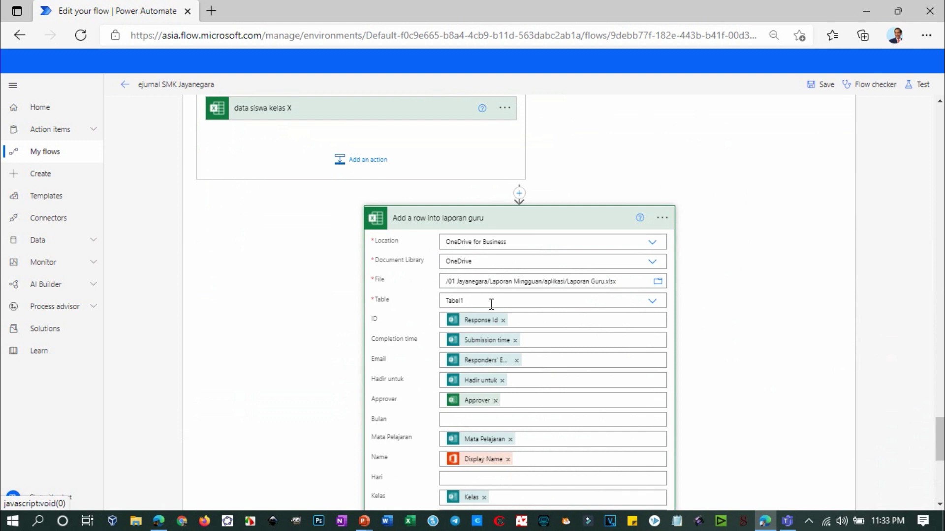
pyautogui.scroll(-3, 492, 305)
pyautogui.scroll(-3, 507, 335)
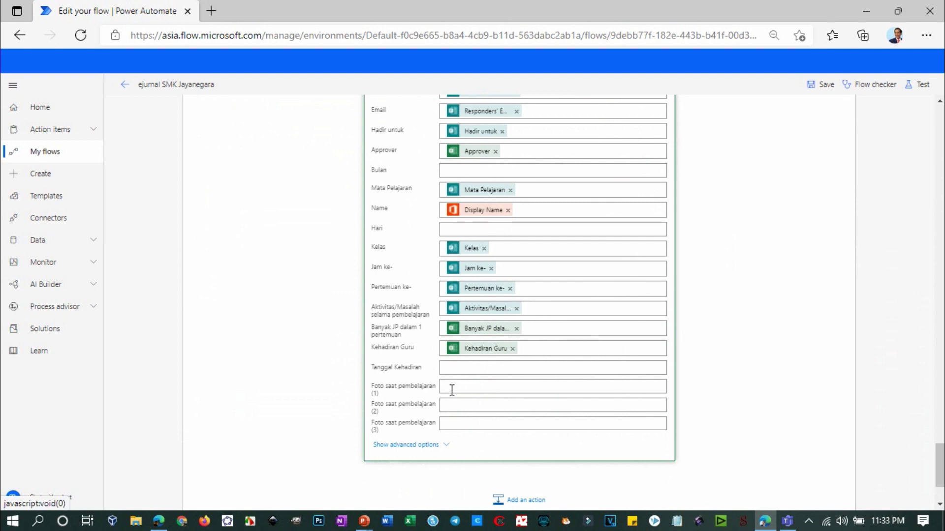
pyautogui.click(445, 369)
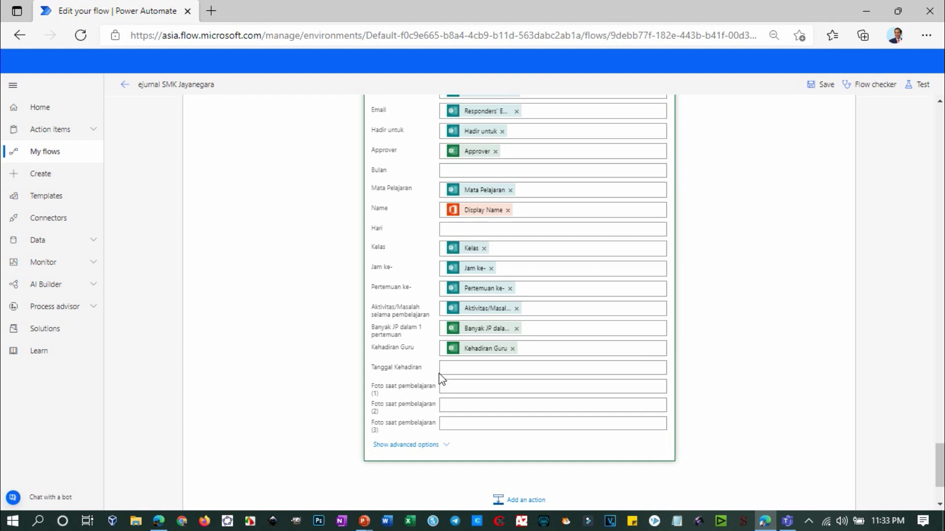
pyautogui.scroll(3, 506, 315)
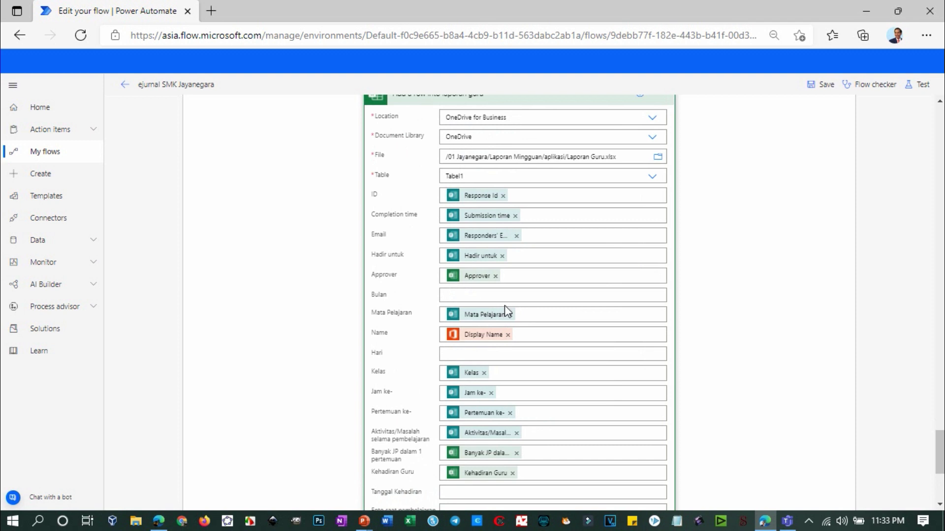
pyautogui.scroll(3, 504, 305)
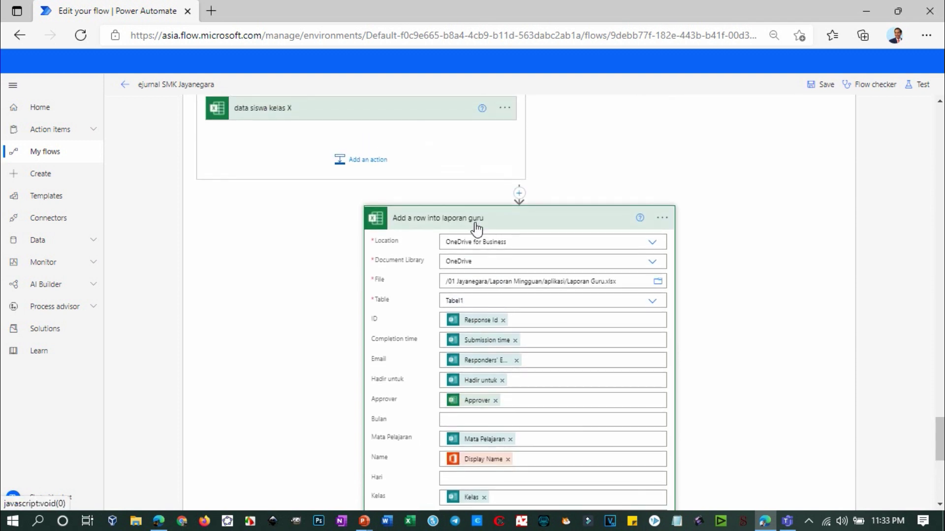
pyautogui.scroll(-7, 529, 238)
pyautogui.scroll(7, 530, 239)
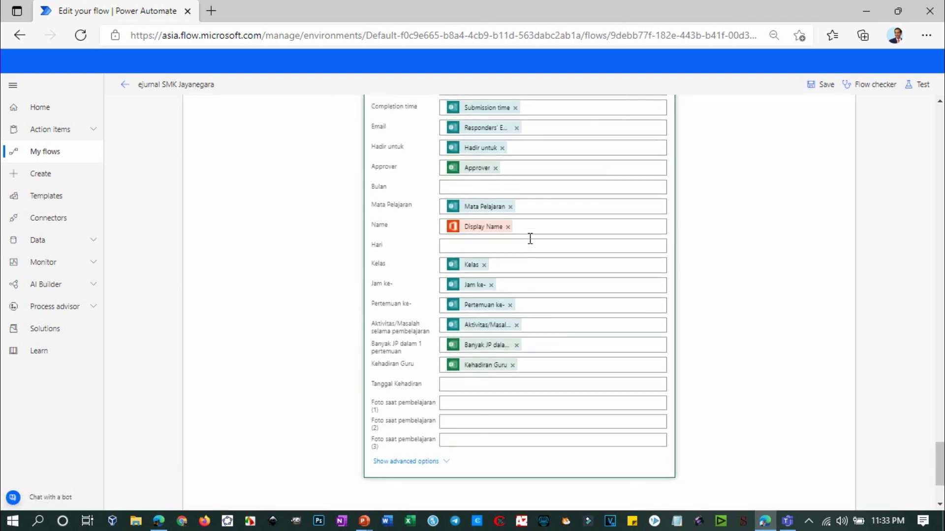
# - Collapse the Add a row into laporan guru action and reopen it to review its fields through Foto saat pembelajaran (3)
pyautogui.click(533, 222)
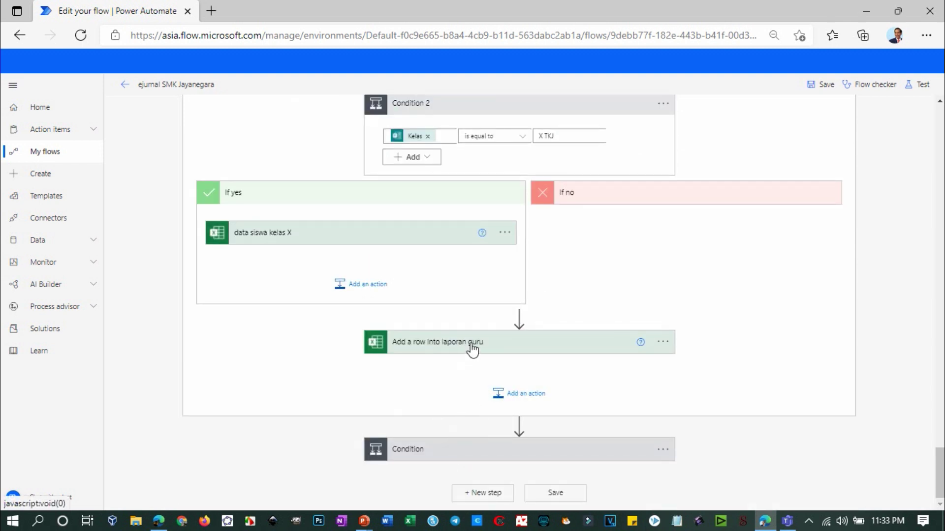
pyautogui.click(470, 347)
pyautogui.scroll(-4, 517, 364)
pyautogui.scroll(-6, 517, 362)
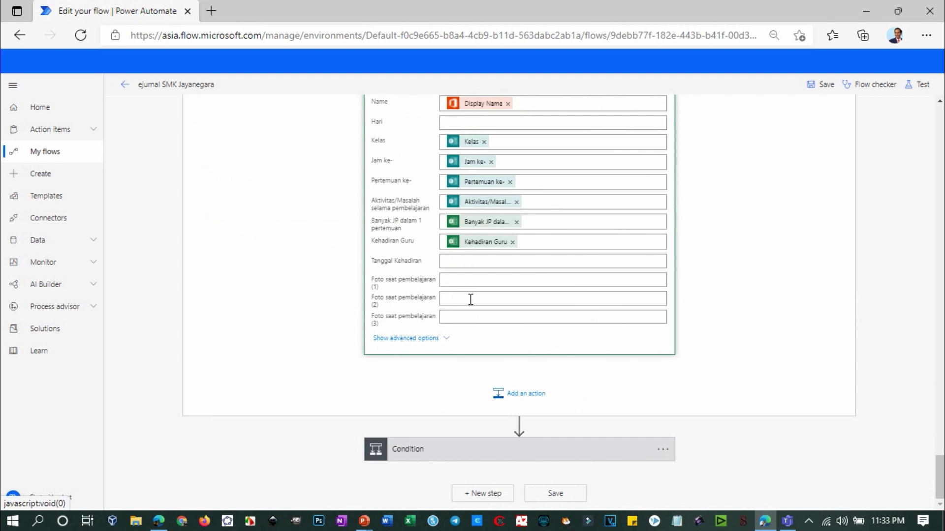
# - Expand the final Condition to examine its Hadir untuk comparison with Proses Pembelajaran and the actions in both branches
pyautogui.click(475, 450)
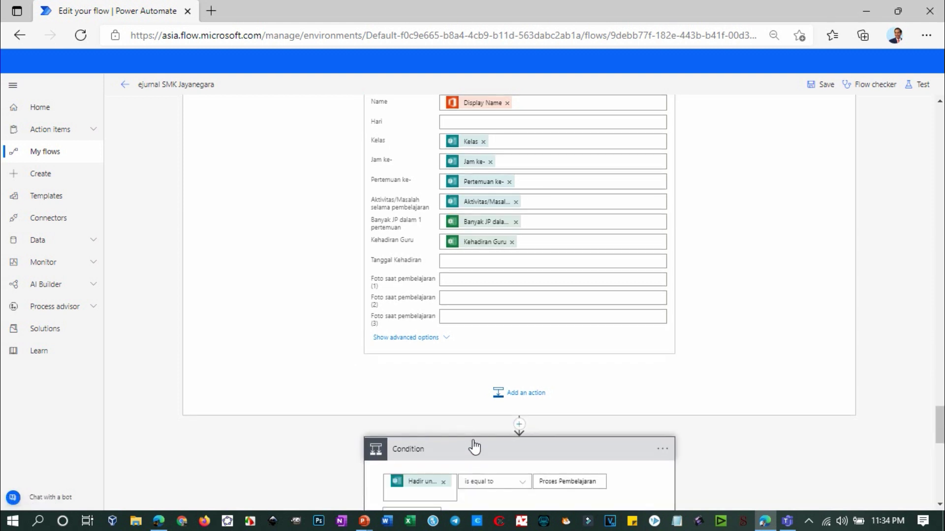
pyautogui.scroll(-4, 470, 433)
pyautogui.scroll(-3, 461, 340)
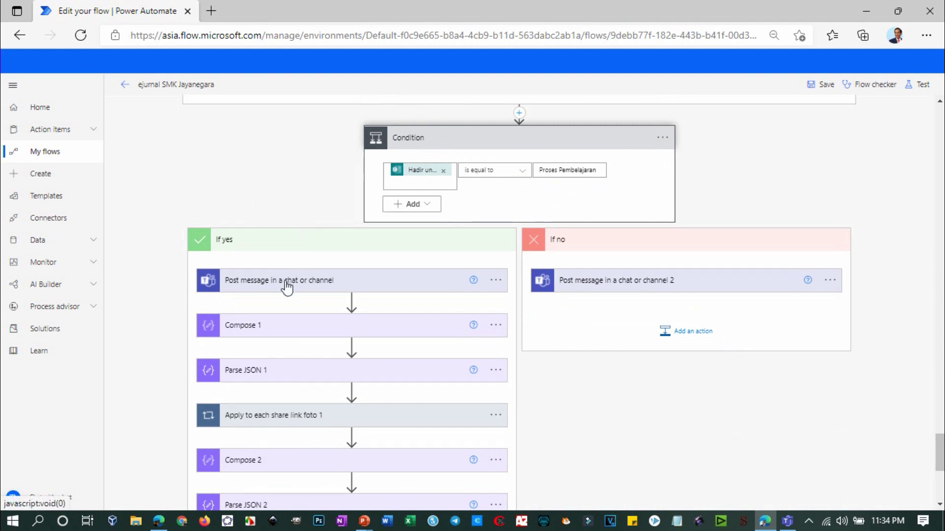
pyautogui.scroll(3, 413, 206)
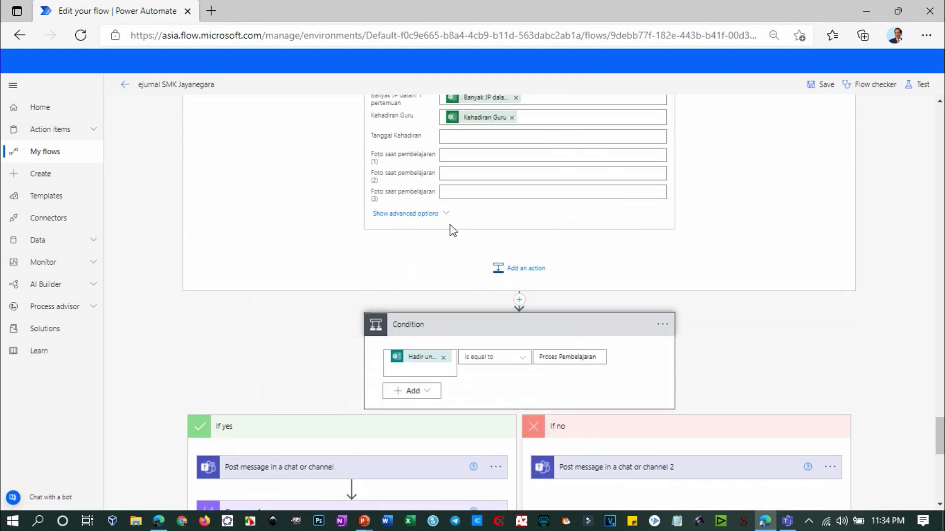
pyautogui.scroll(-3, 404, 267)
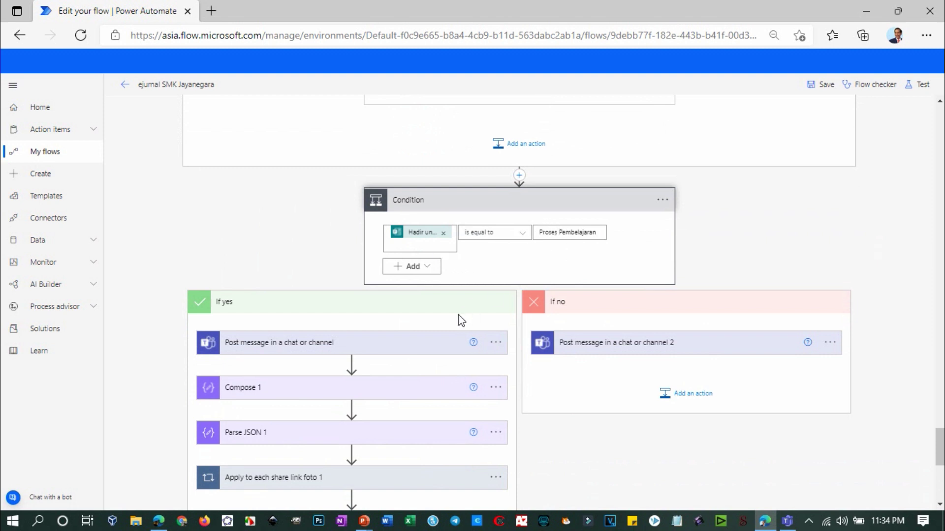
pyautogui.scroll(-1, 274, 351)
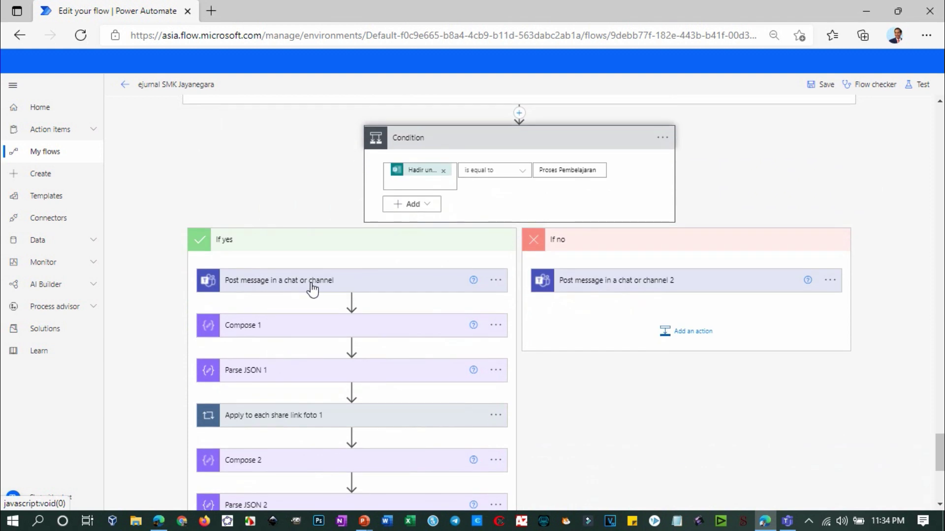
pyautogui.scroll(-3, 290, 389)
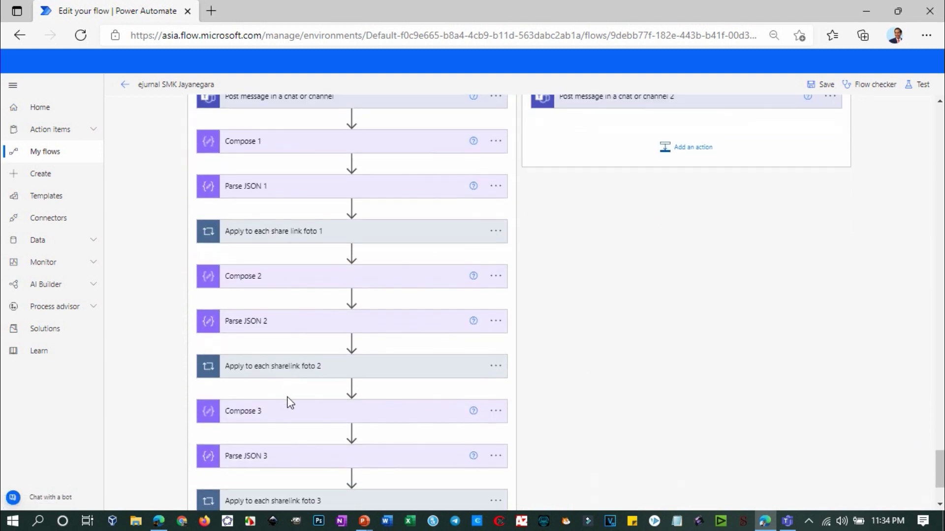
pyautogui.scroll(-2, 291, 401)
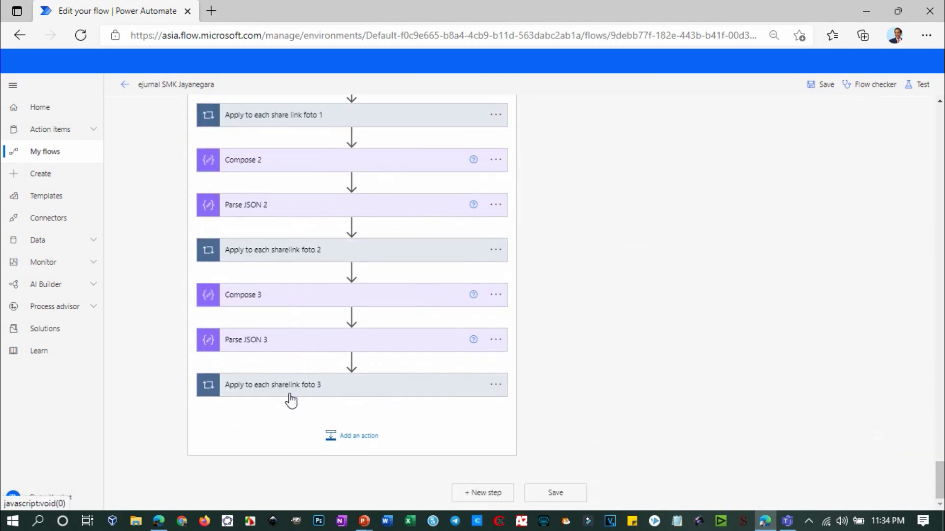
# - Expand the Teams post message actions in both branches to examine their channel settings and message text, and collapse them again
pyautogui.scroll(4, 290, 401)
pyautogui.click(600, 236)
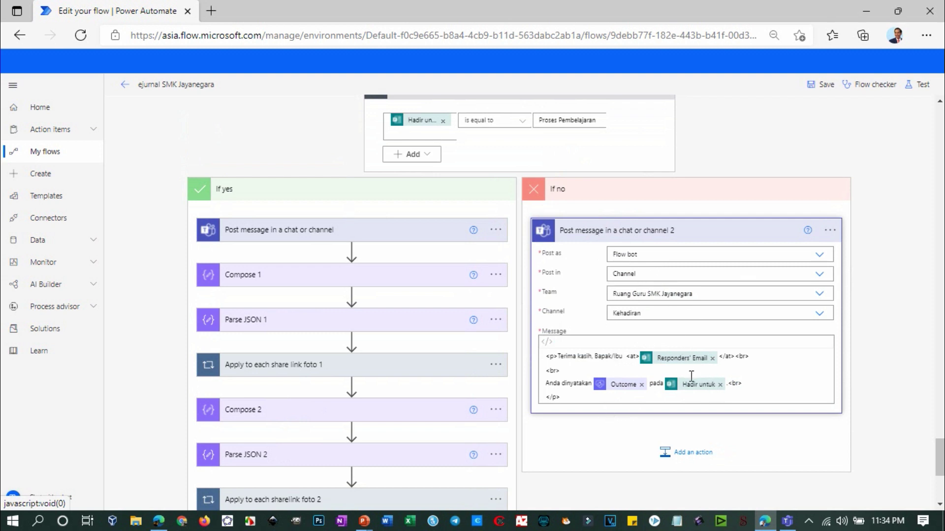
pyautogui.click(397, 233)
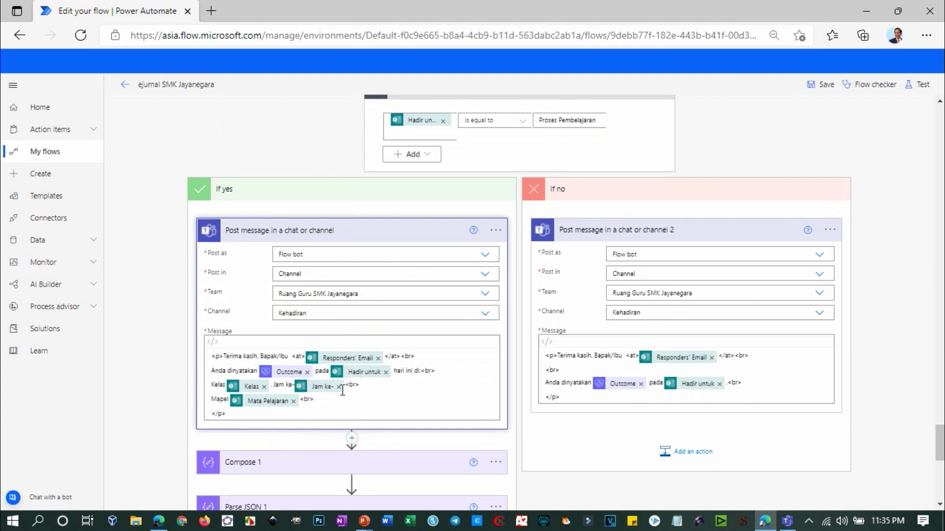
pyautogui.click(373, 239)
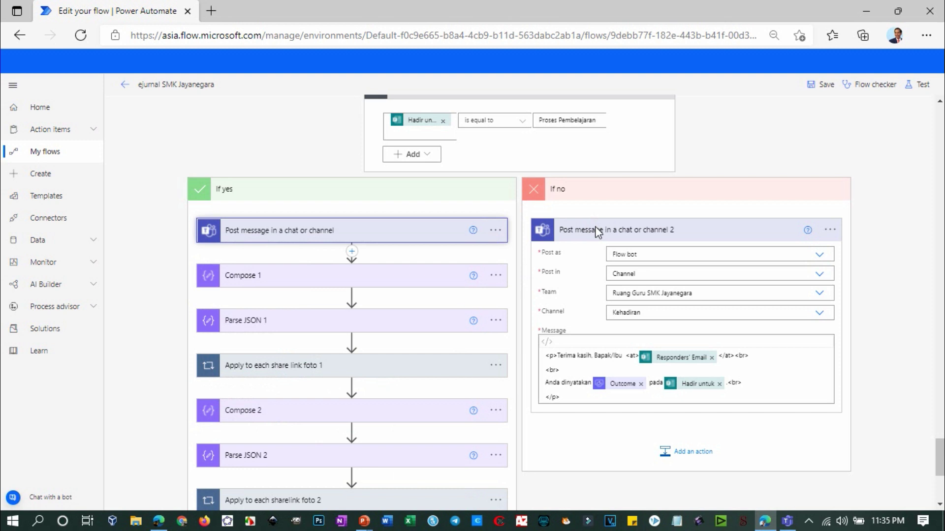
pyautogui.click(597, 236)
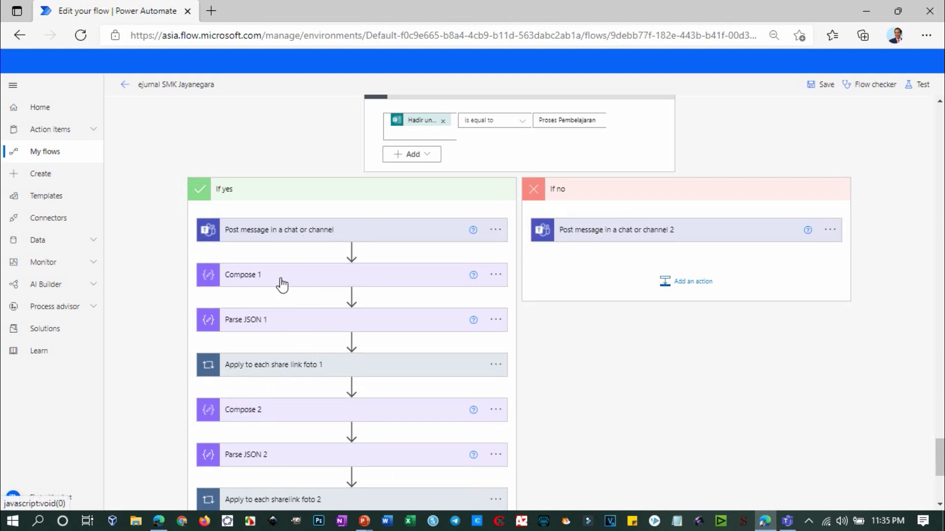
# - Expand the Apply to each share link foto 1 loop to examine its share link and report update actions, and collapse it again
pyautogui.click(283, 369)
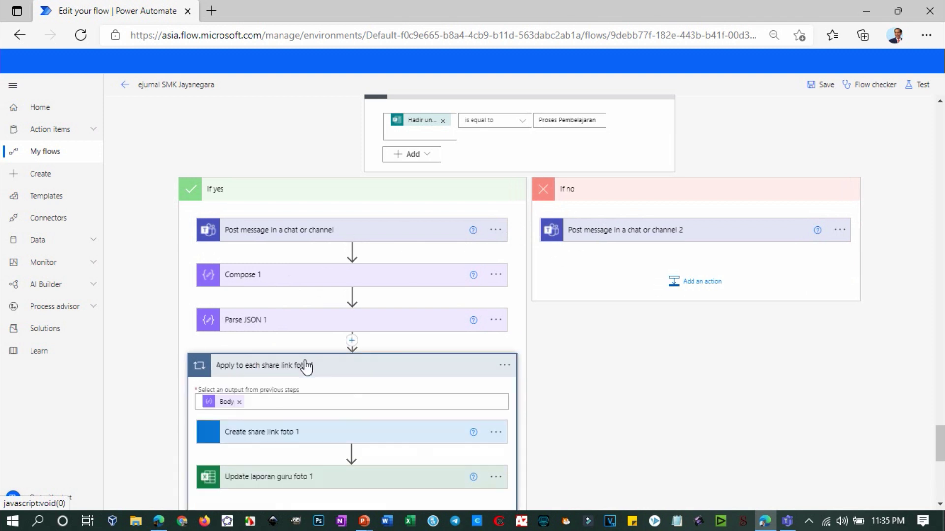
pyautogui.scroll(-2, 306, 363)
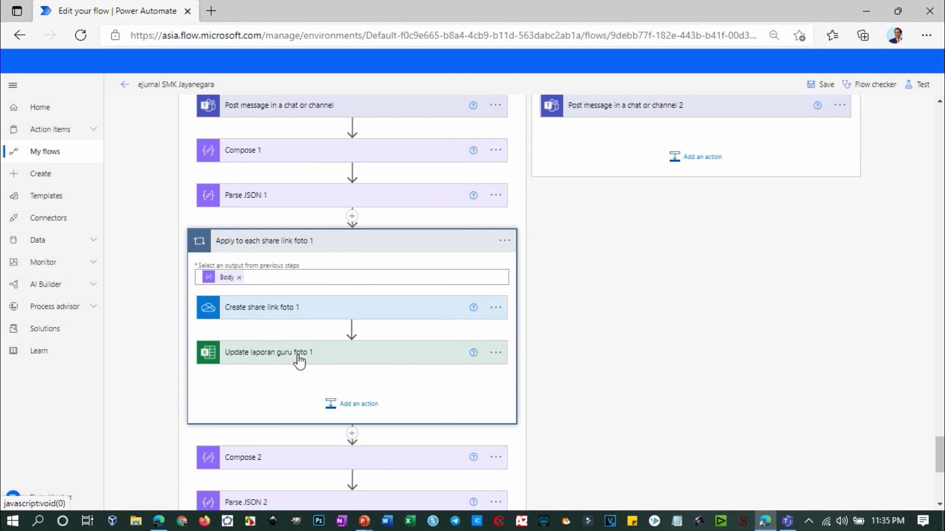
pyautogui.click(301, 240)
pyautogui.scroll(3, 389, 236)
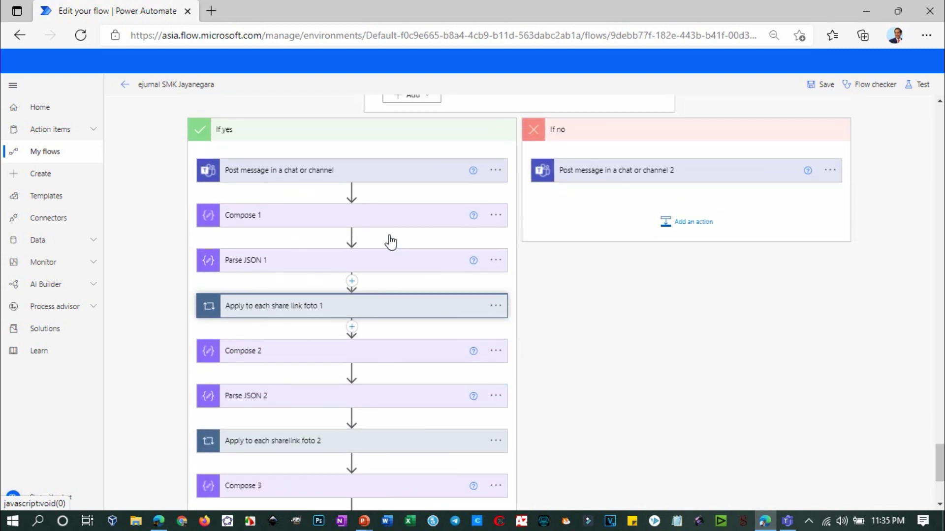
# - Collapse the If yes branch of the final Condition and the Condition itself
pyautogui.scroll(3, 377, 218)
pyautogui.click(369, 320)
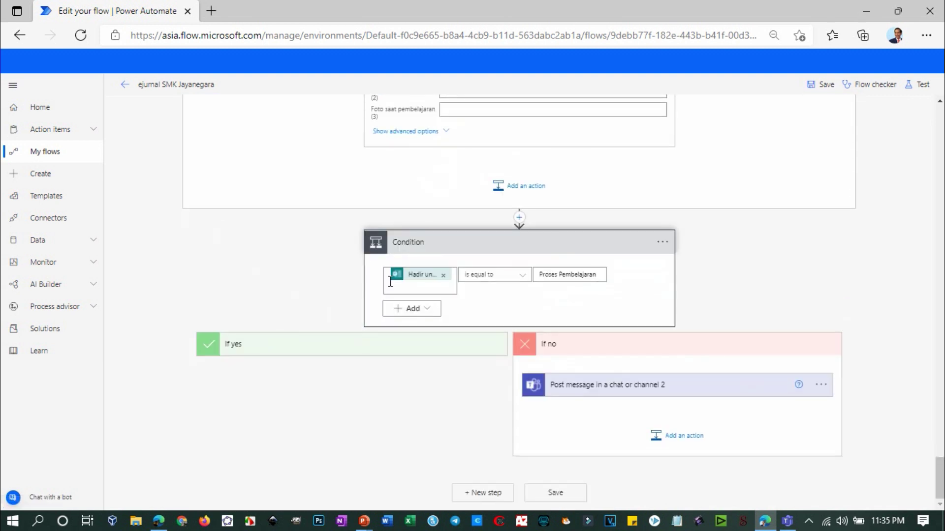
pyautogui.click(444, 244)
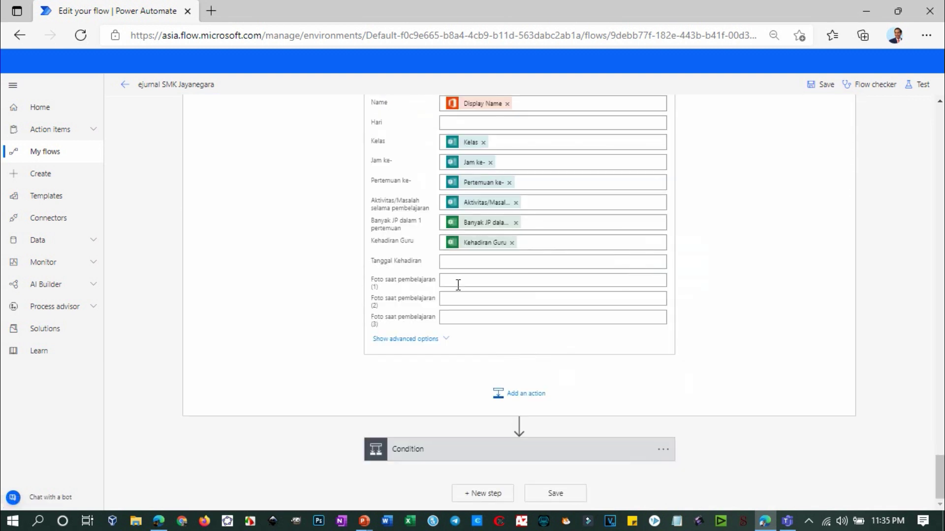
# - Collapse the main Apply to each loop to show the flow's top-level sequence from the form trigger to Condition
pyautogui.scroll(10, 458, 285)
pyautogui.scroll(15, 424, 274)
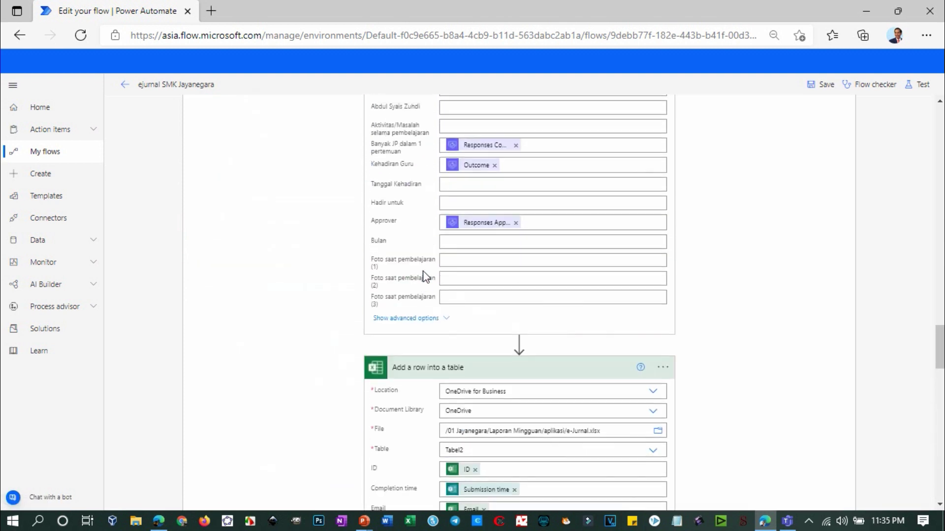
pyautogui.scroll(15, 424, 277)
pyautogui.scroll(15, 426, 277)
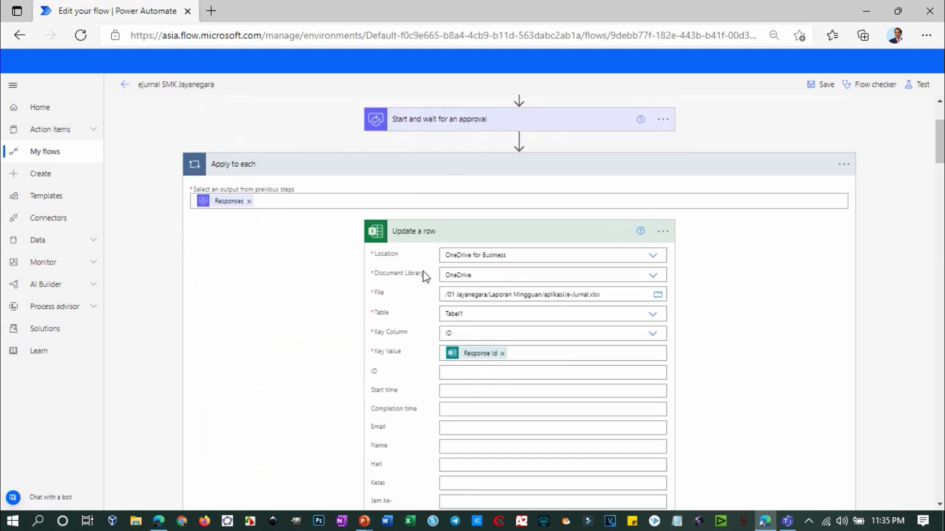
pyautogui.click(412, 164)
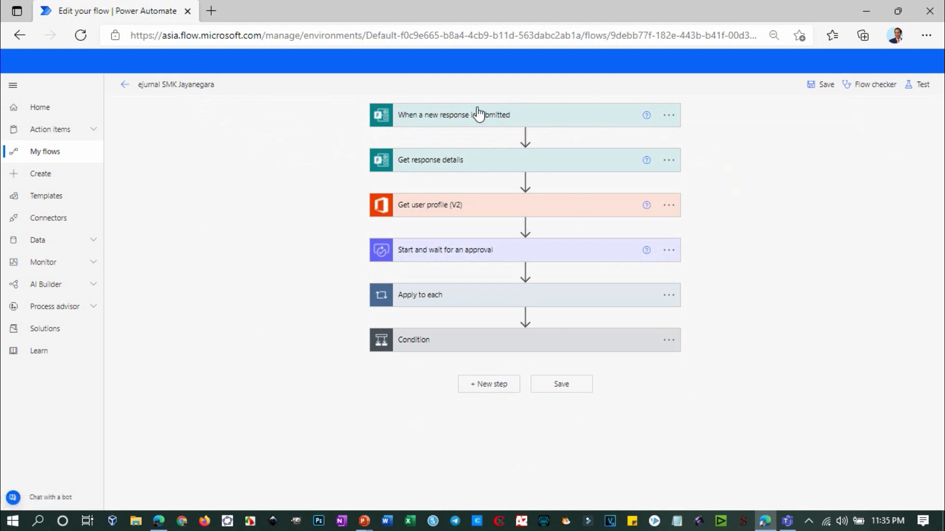
pyautogui.moveTo(528, 320)
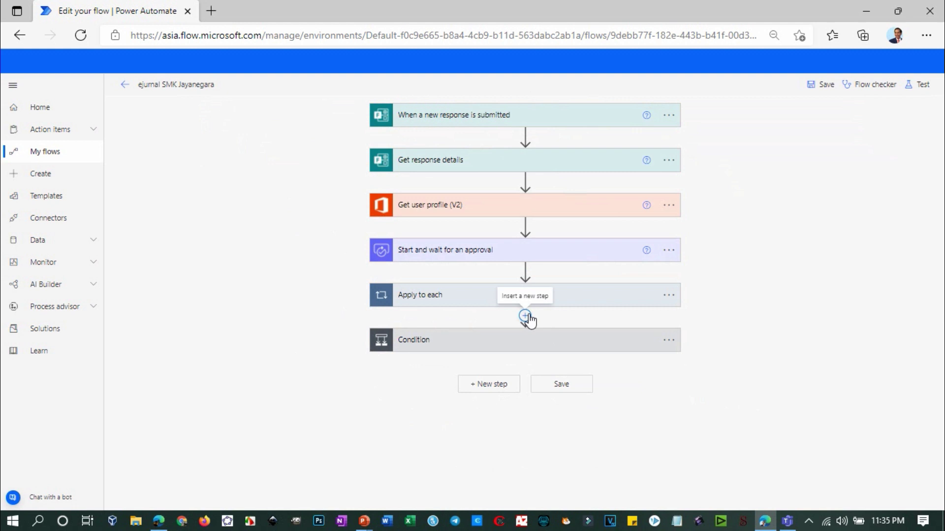